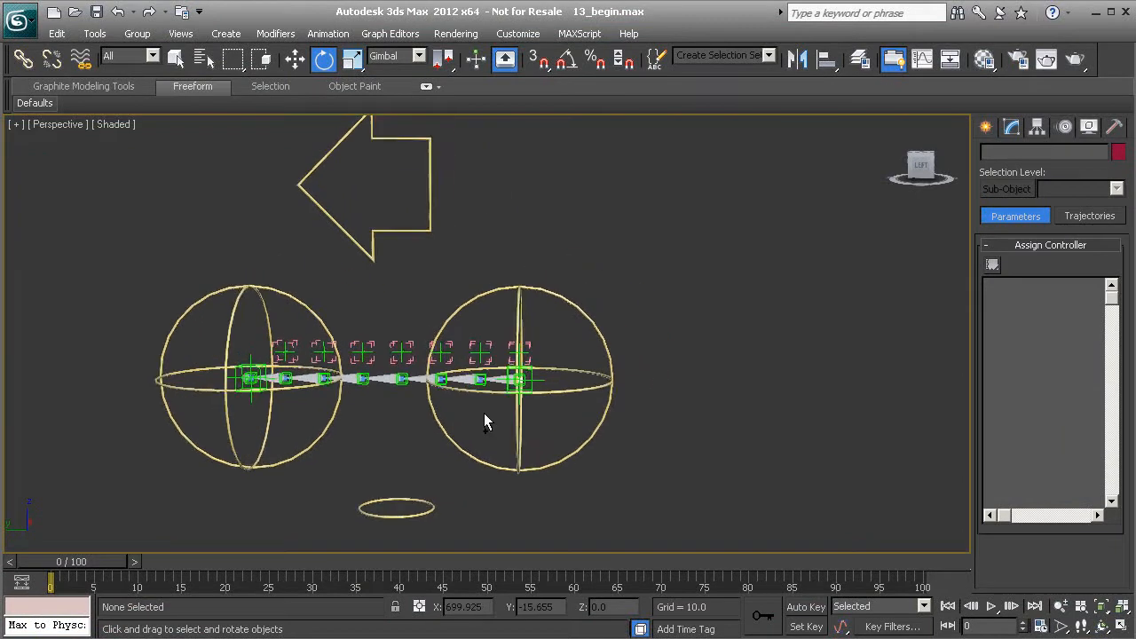
- Examine the PtAim_Vertebrae aim helpers B01 through G01 above the spine bones by selecting them individually
middle_drag(484, 388, 507, 299)
middle_drag(438, 313, 457, 310)
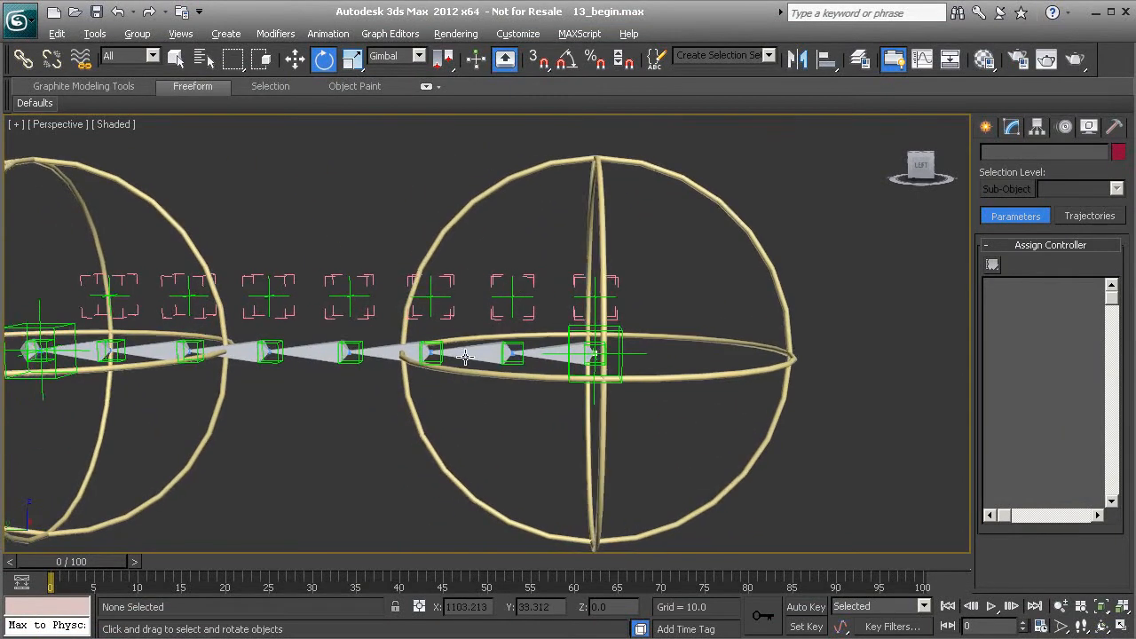
scroll(457, 311, up, 3)
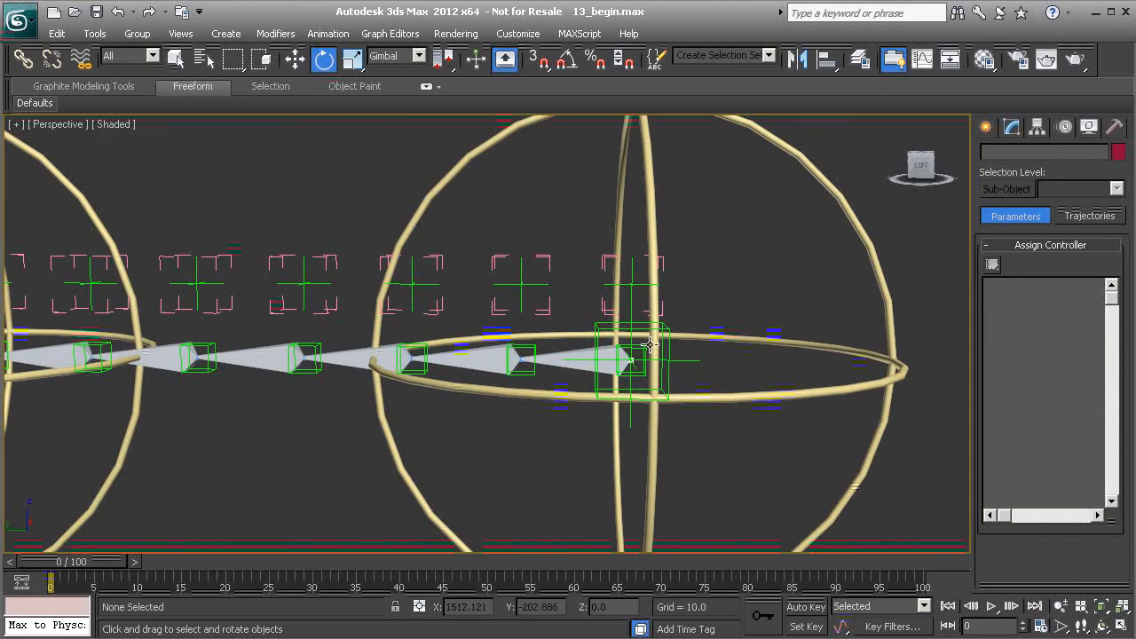
click(523, 284)
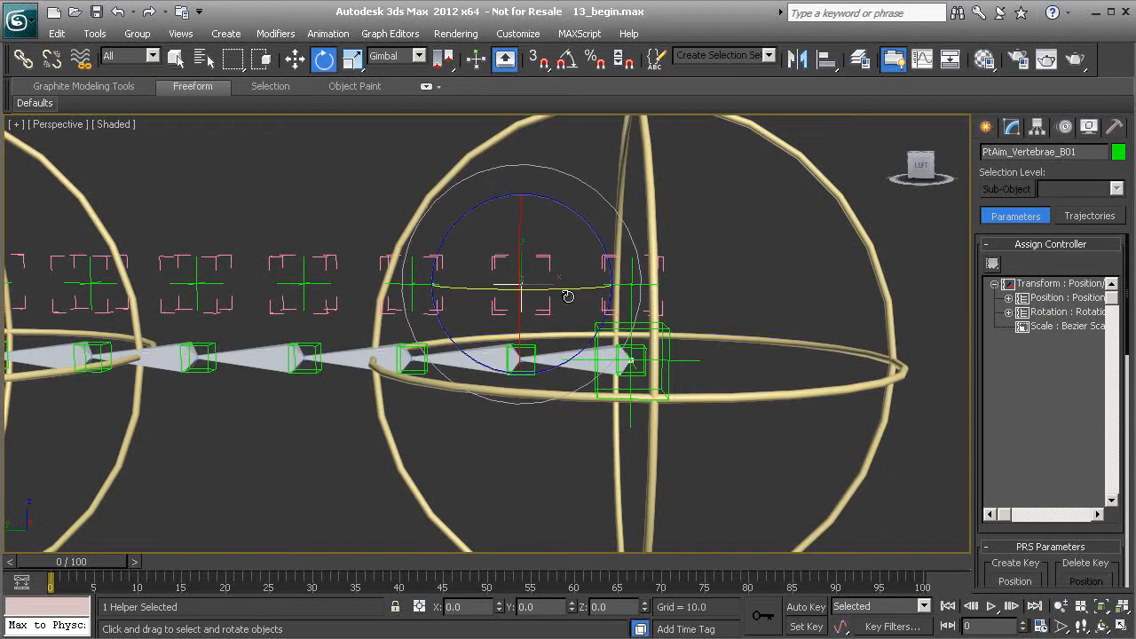
alt+middle_drag(506, 291, 509, 295)
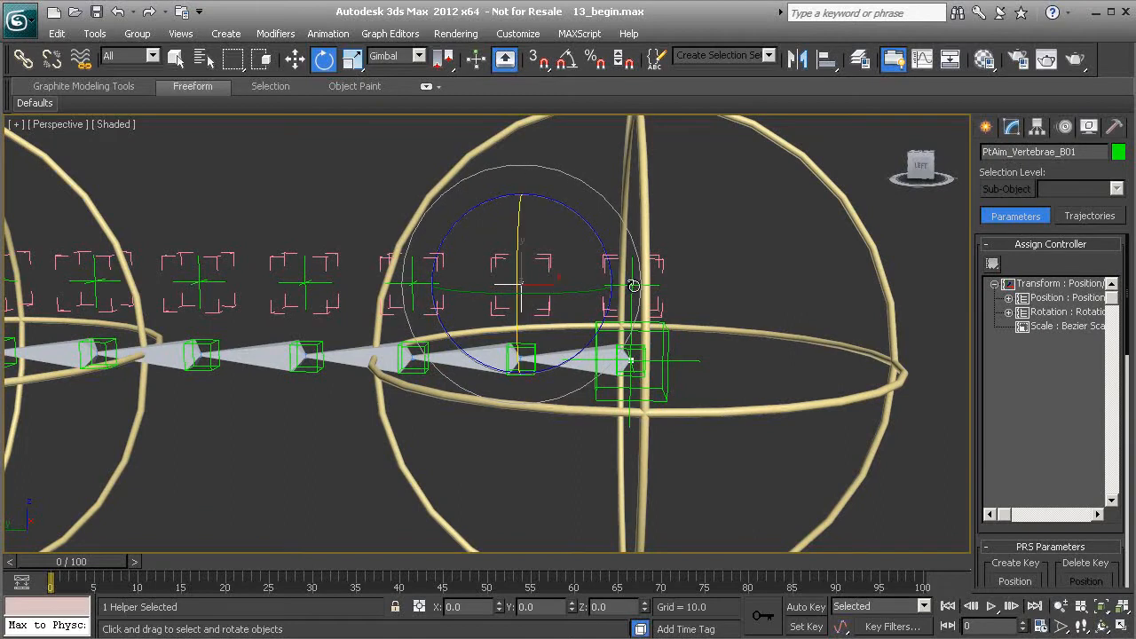
click(411, 279)
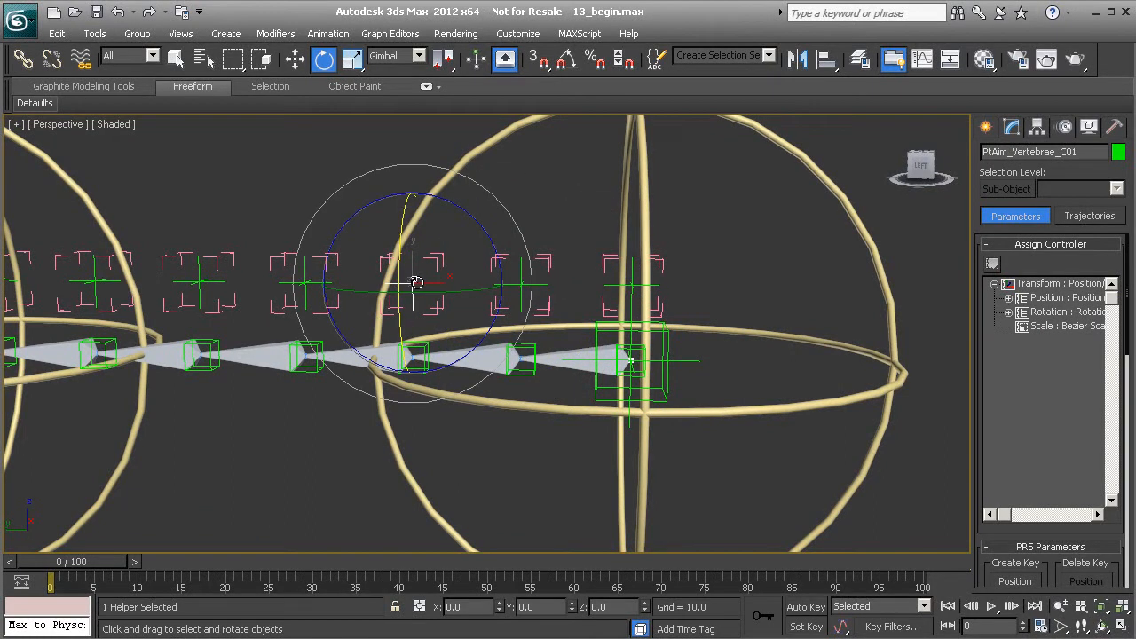
click(522, 281)
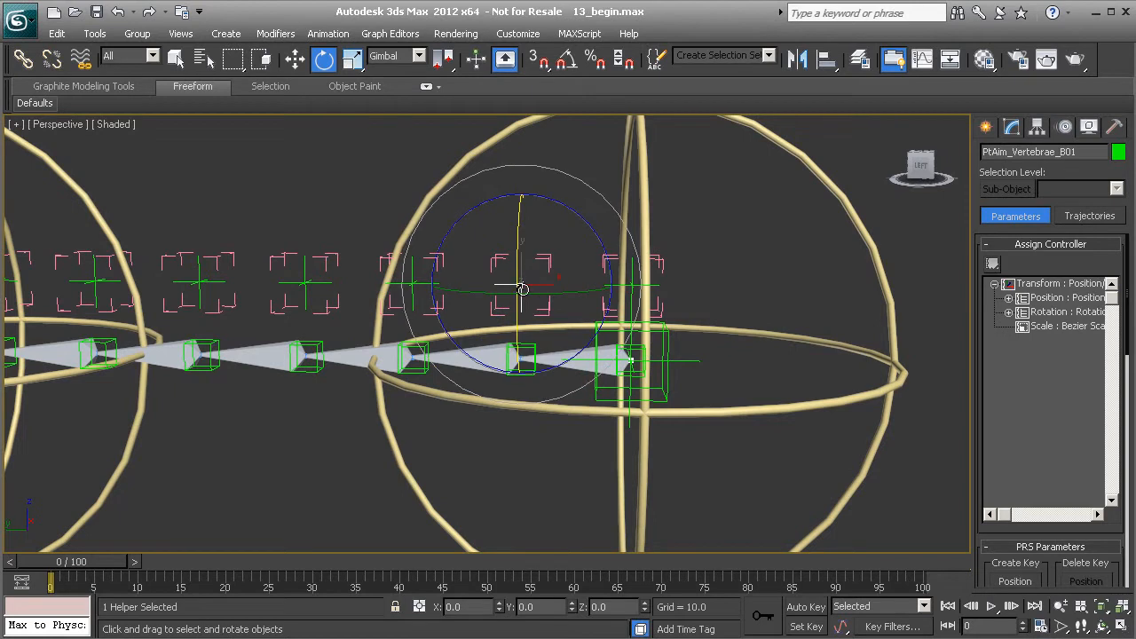
click(306, 282)
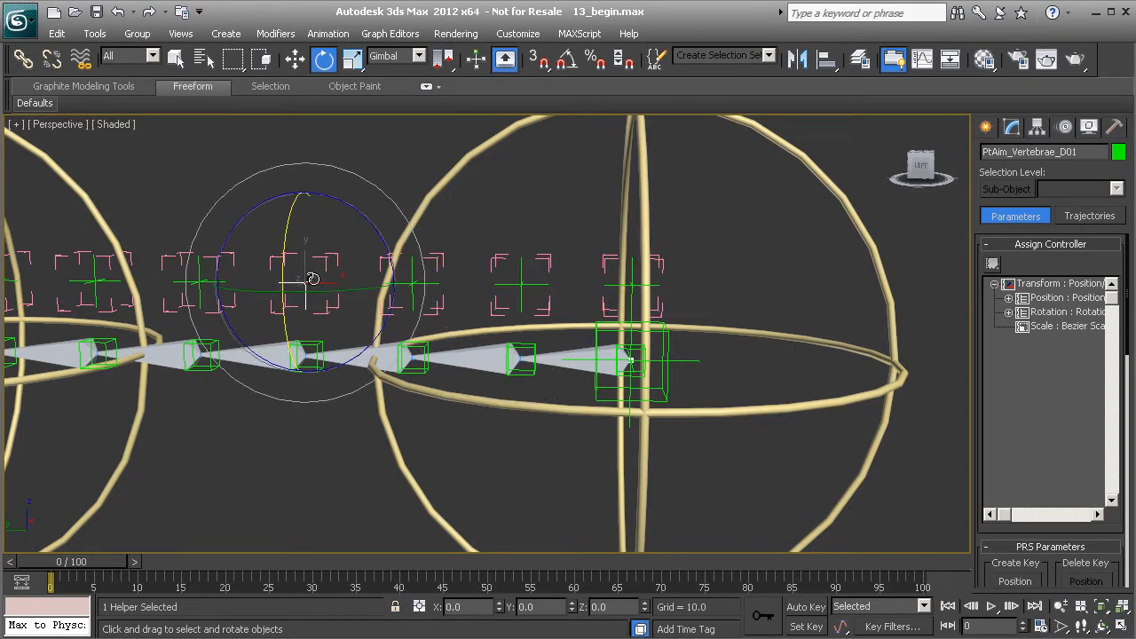
middle_drag(312, 278, 393, 315)
alt+middle_drag(422, 353, 433, 341)
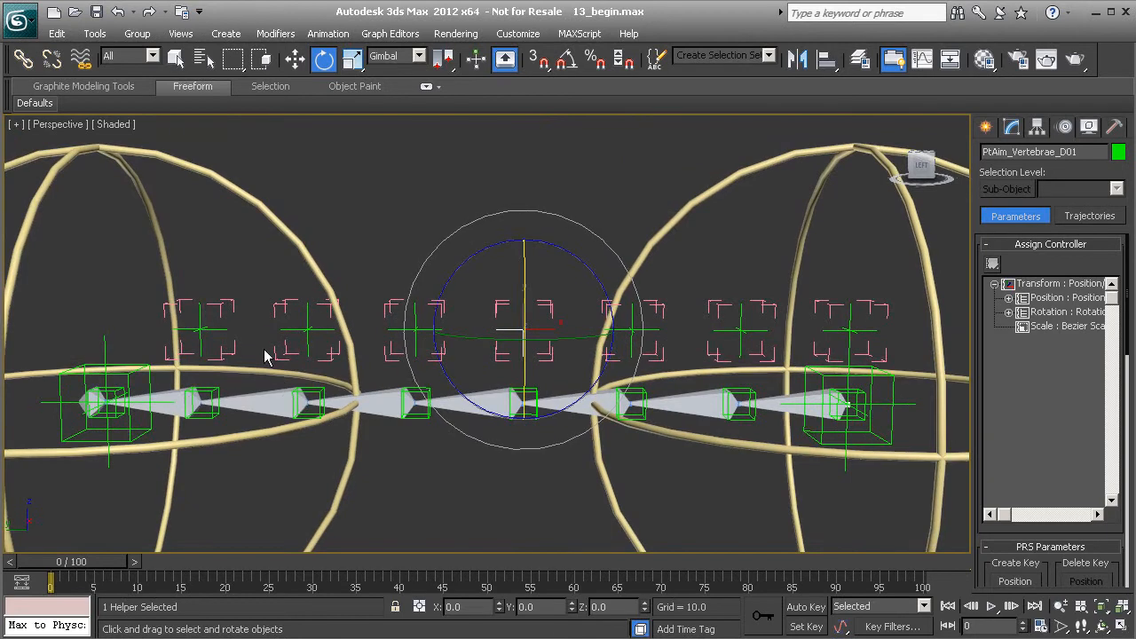
click(309, 329)
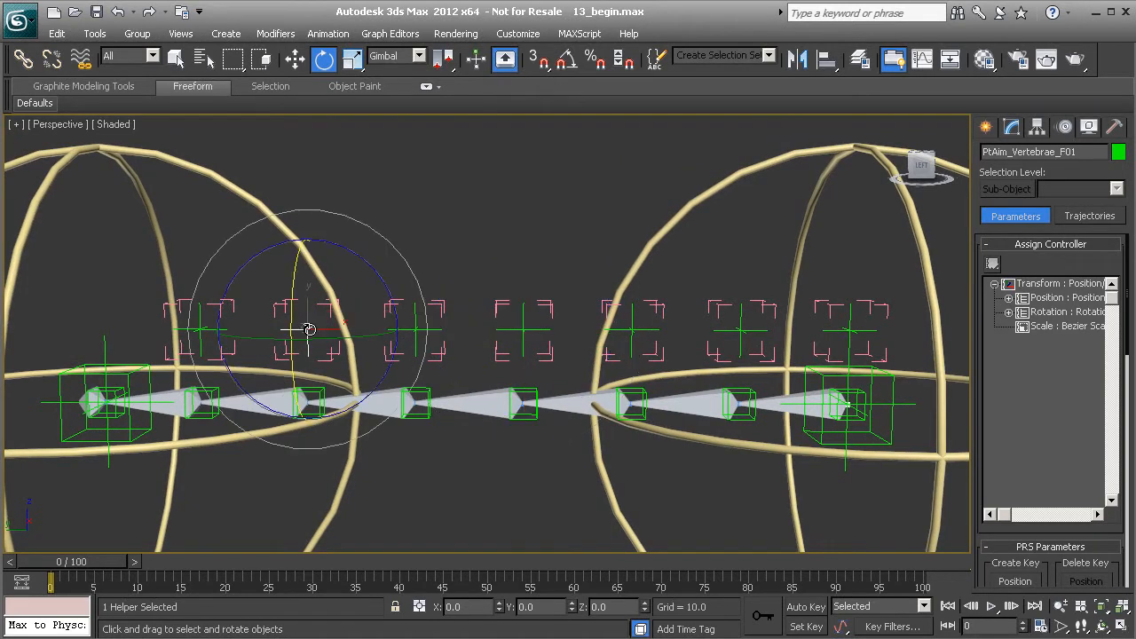
click(200, 326)
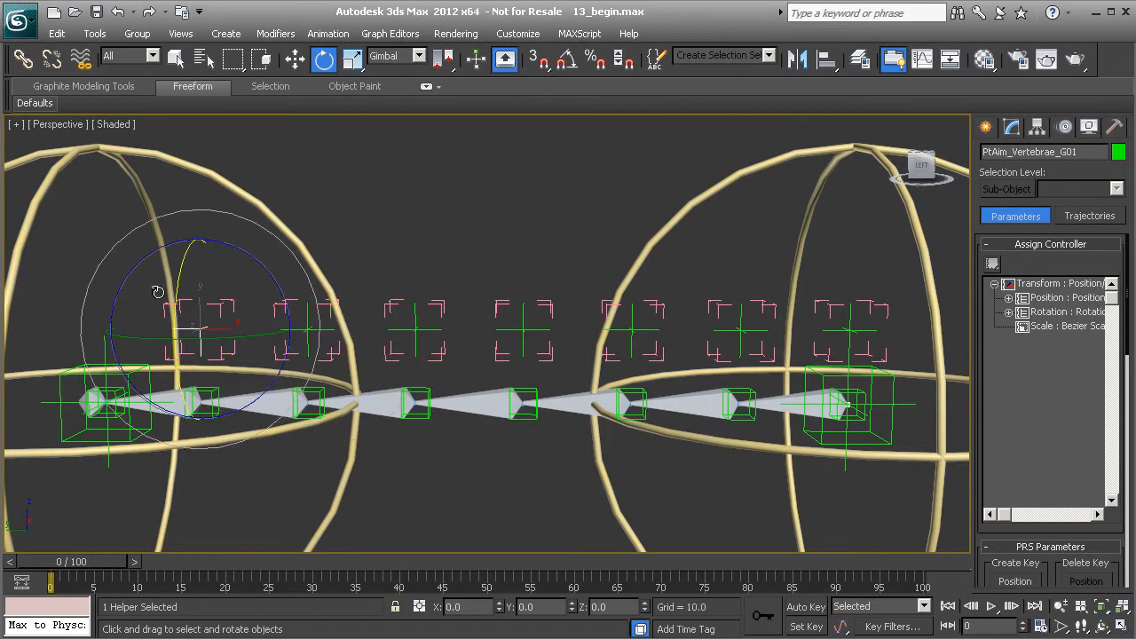
click(415, 330)
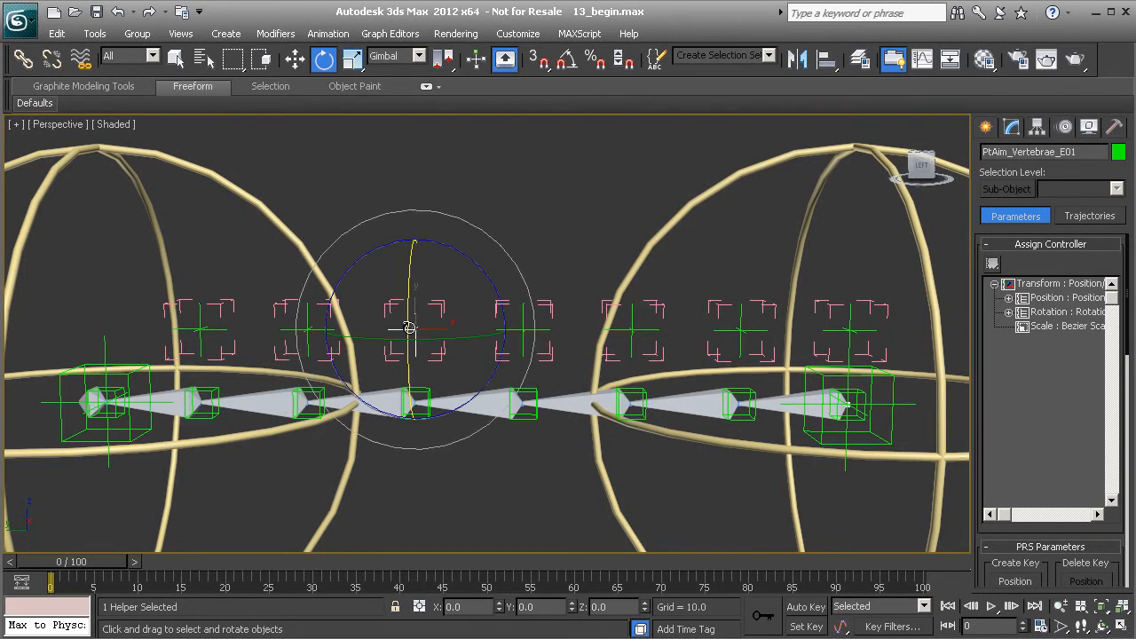
middle_drag(410, 348, 384, 329)
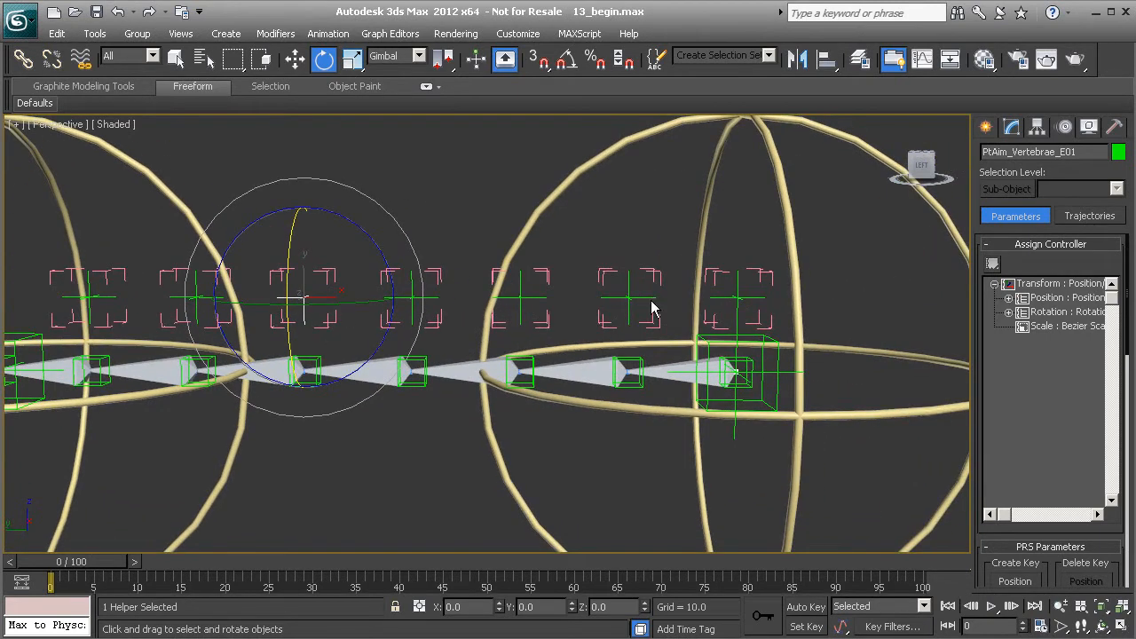
- Select the Grp_PtAim_Vertebrae_B01 group helper and expand its rotation list down to the Zero Euler XYZ axis tracks
middle_drag(654, 296, 557, 321)
scroll(399, 378, down, 1)
middle_drag(457, 396, 497, 355)
click(460, 268)
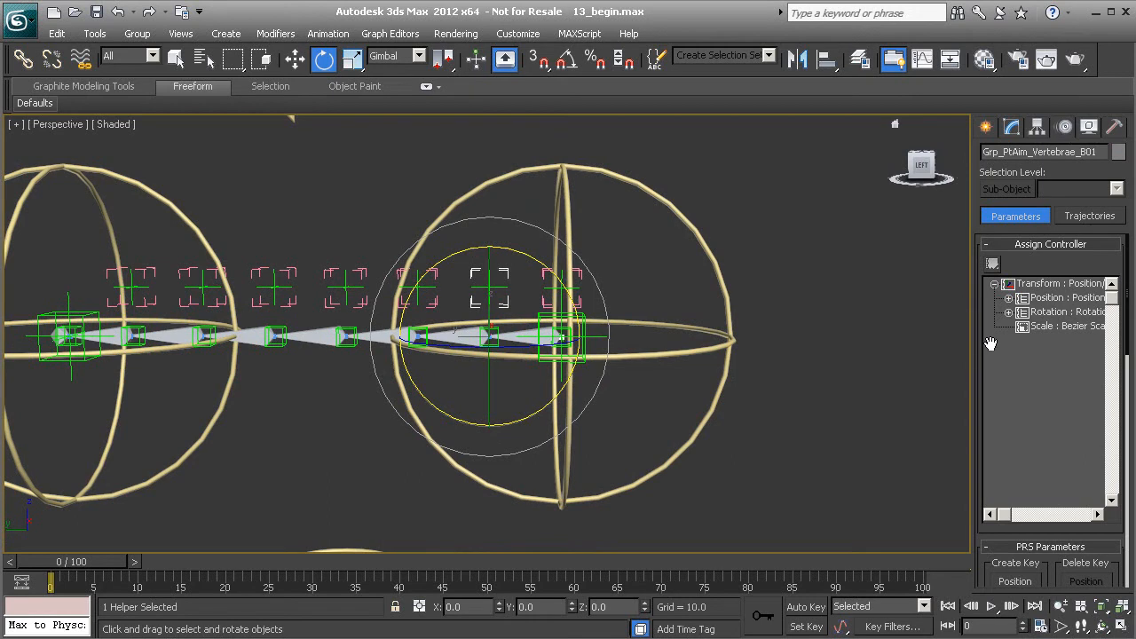
click(1007, 312)
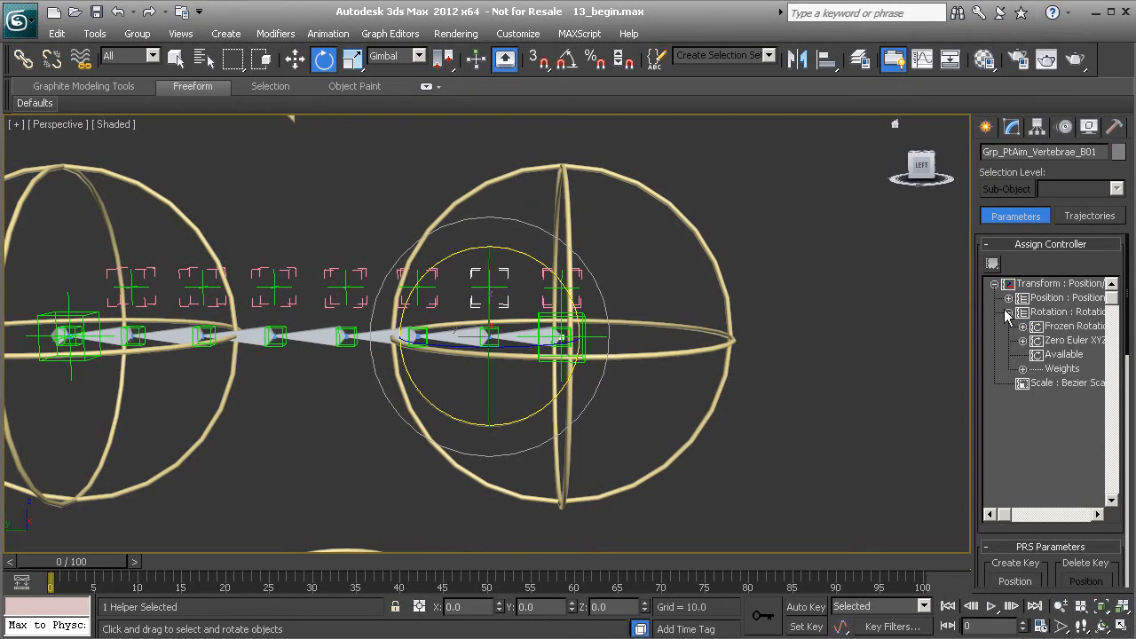
click(1022, 340)
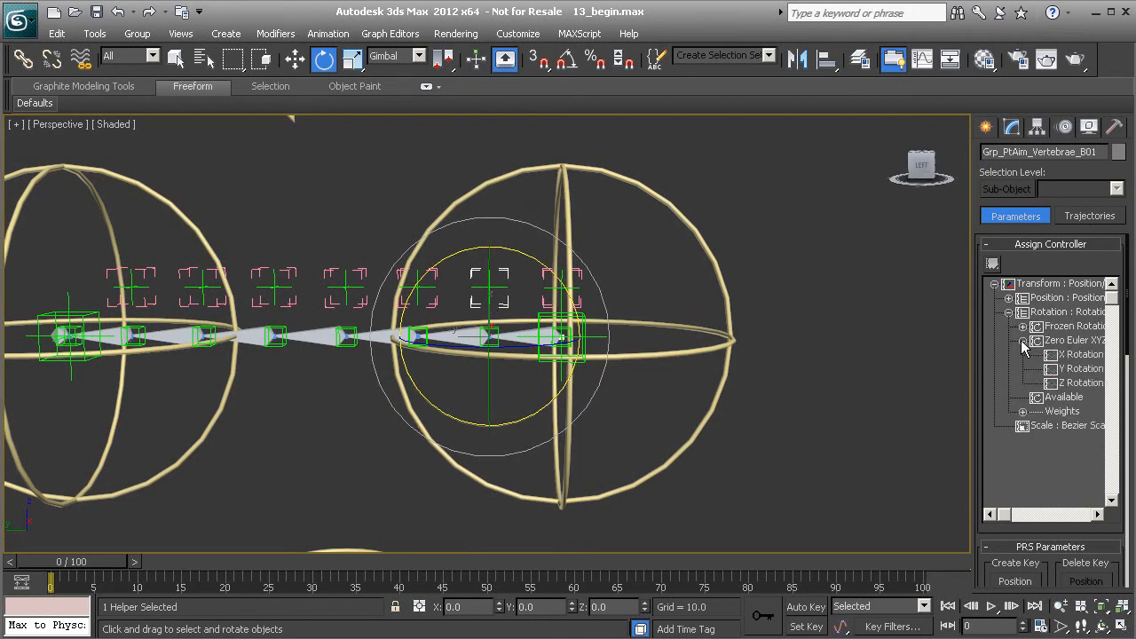
- Assign a Float Expression controller to the Y Rotation track under Zero Euler XYZ of Grp_PtAim_Vertebrae_B01
alt+middle_drag(513, 284, 460, 300)
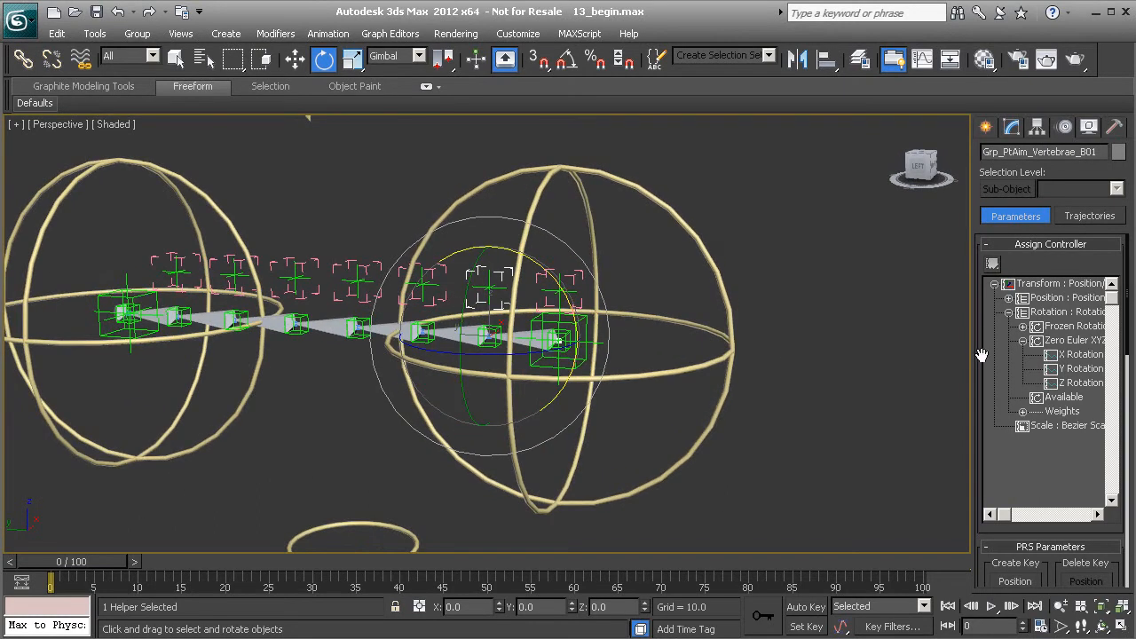
click(1080, 369)
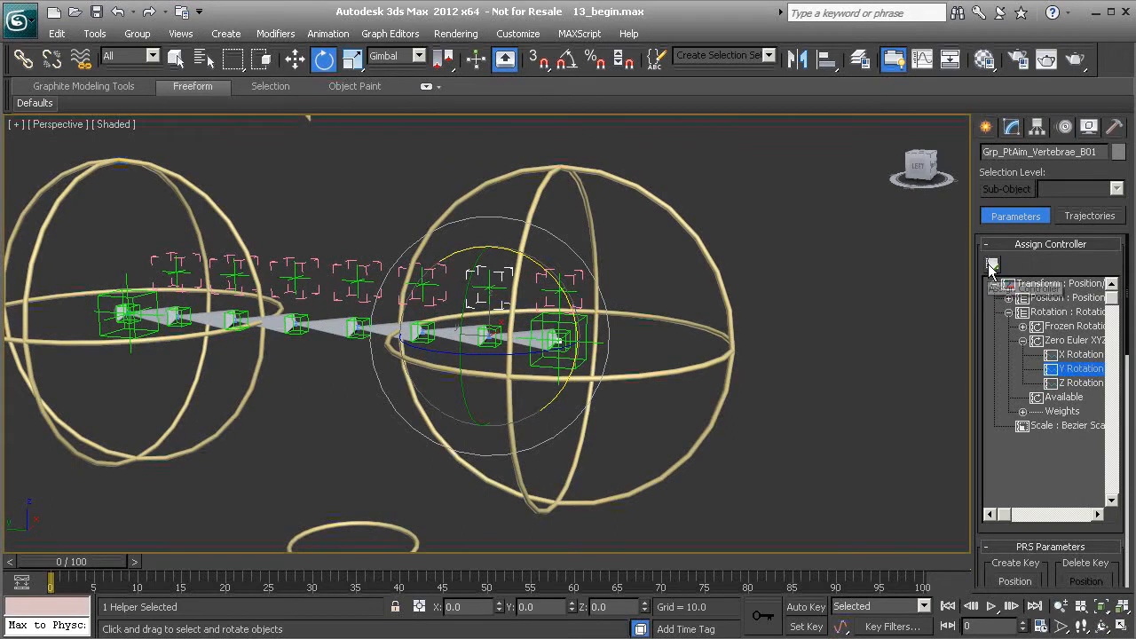
click(992, 263)
click(522, 223)
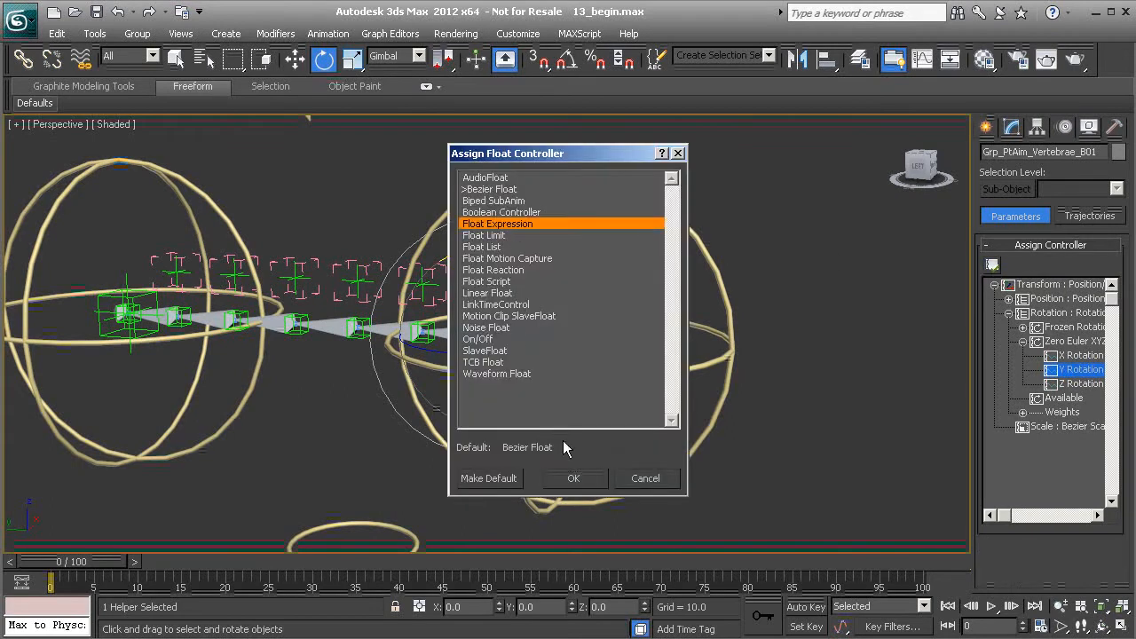
click(574, 479)
- Create a scalar variable named pelvis in the Y Rotation expression controller
drag(537, 288, 562, 229)
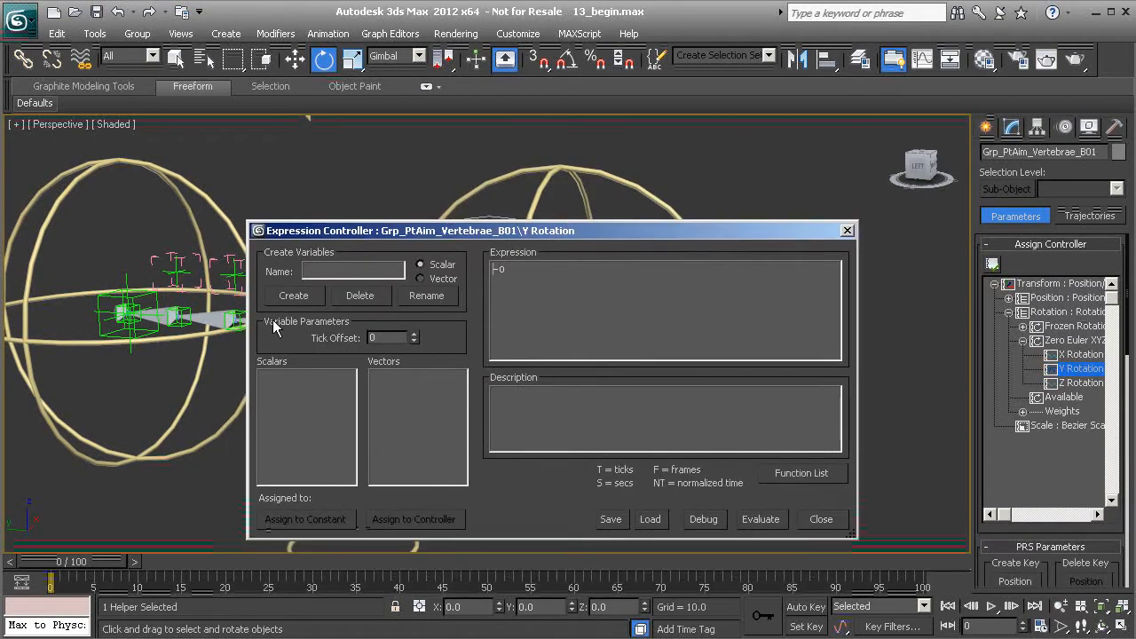
drag(406, 228, 774, 215)
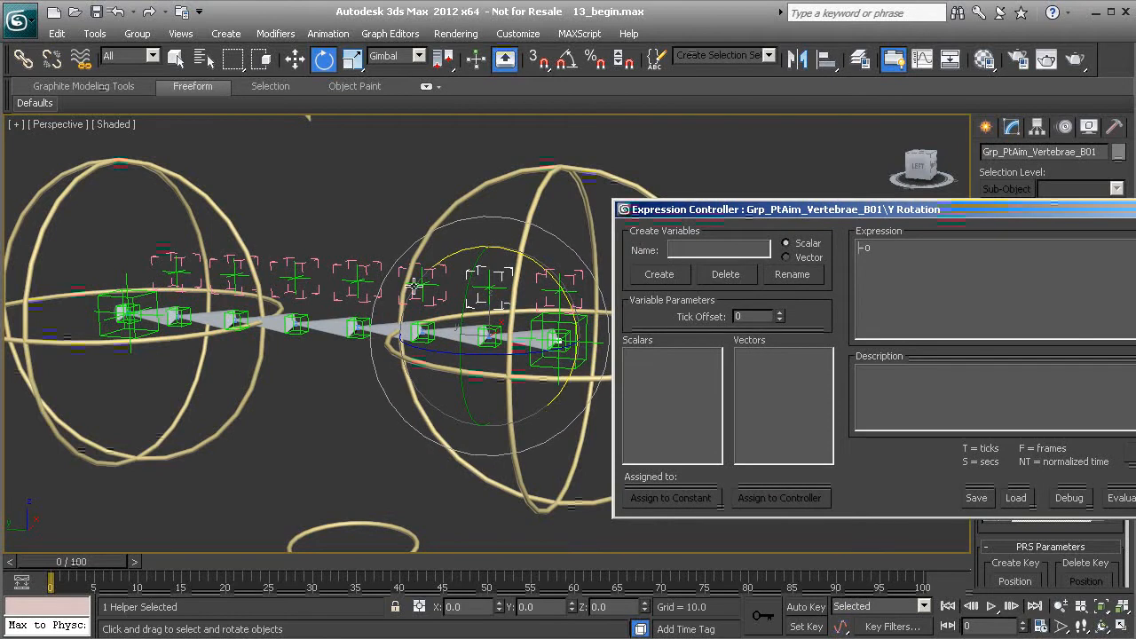
drag(818, 211, 636, 183)
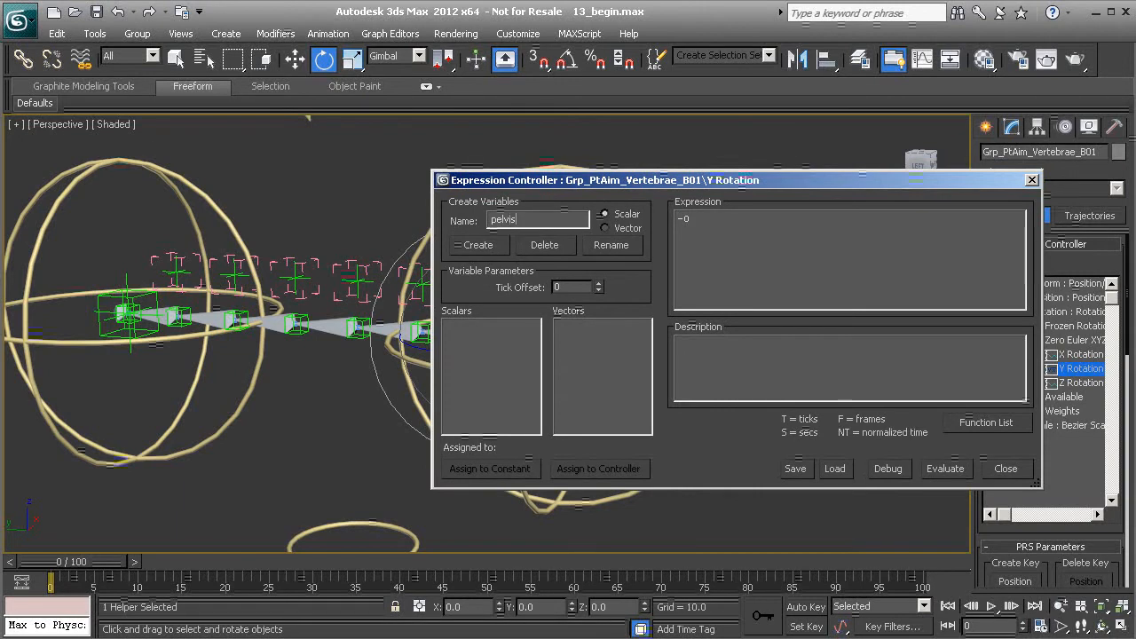
click(477, 245)
- Assign the pelvis variable to the Z Rotation track under Zero Euler XYZ of Cs_Pelvis01
click(592, 466)
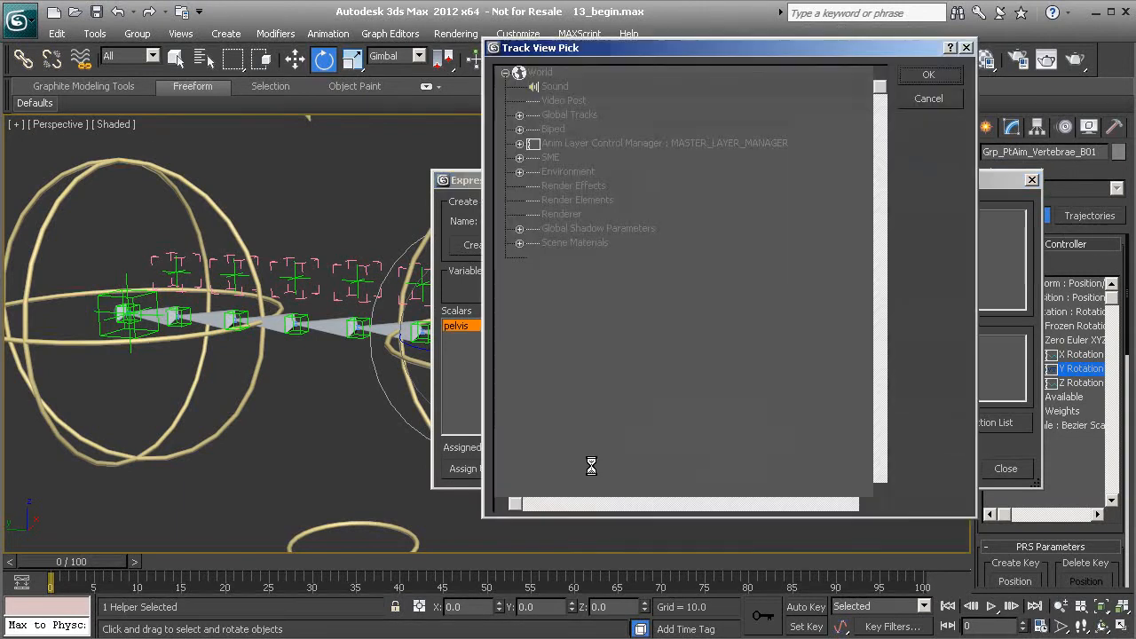
drag(879, 93, 872, 291)
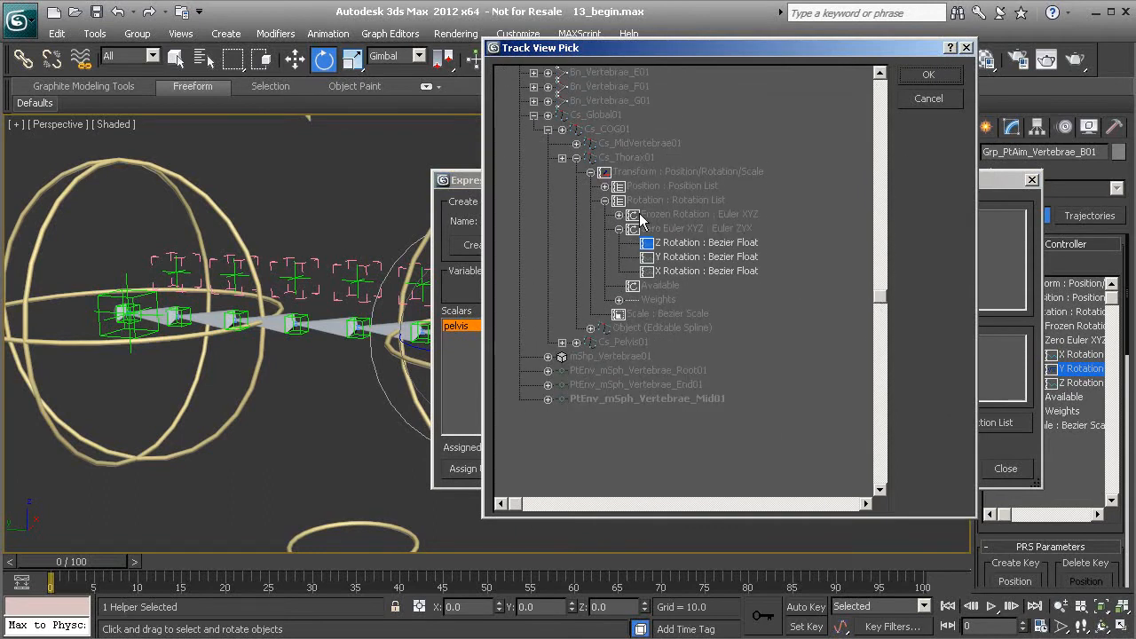
click(576, 157)
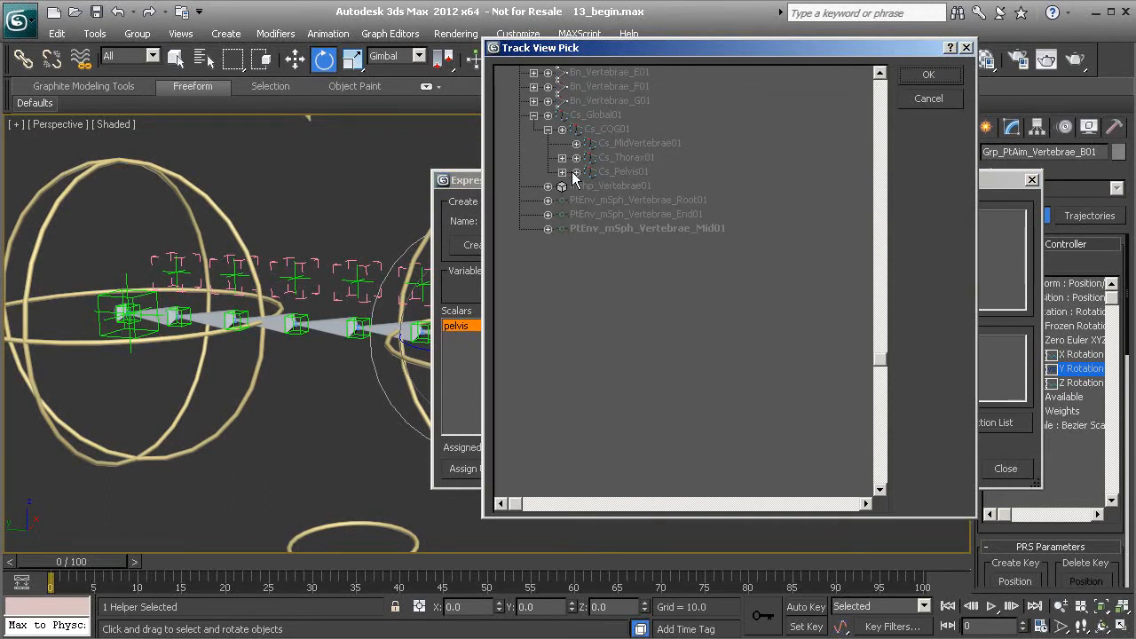
click(576, 171)
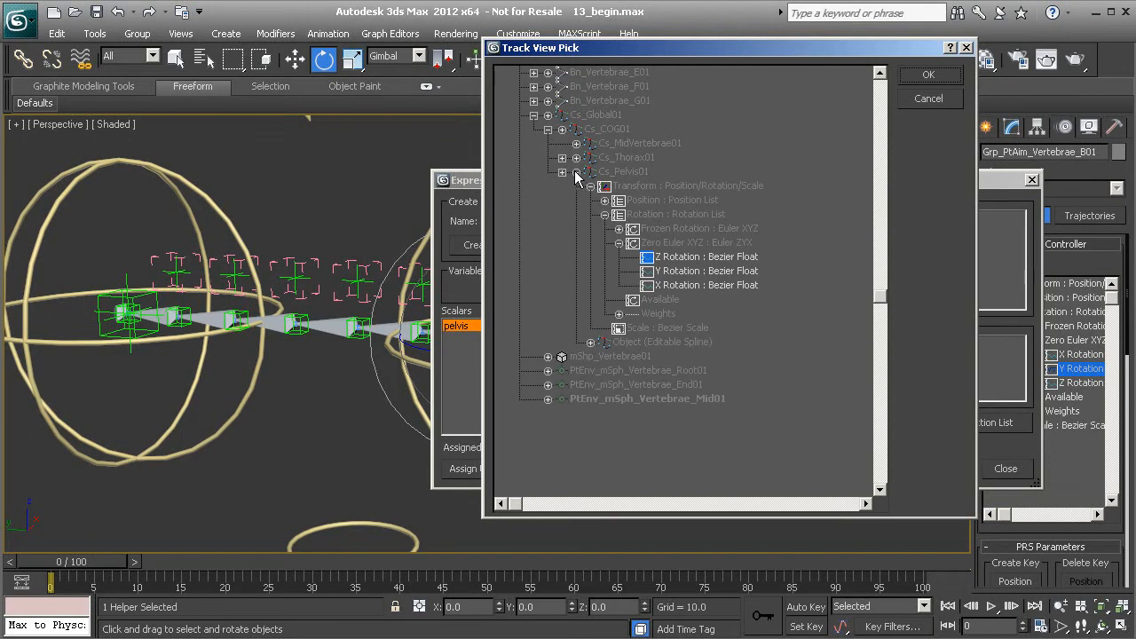
click(690, 258)
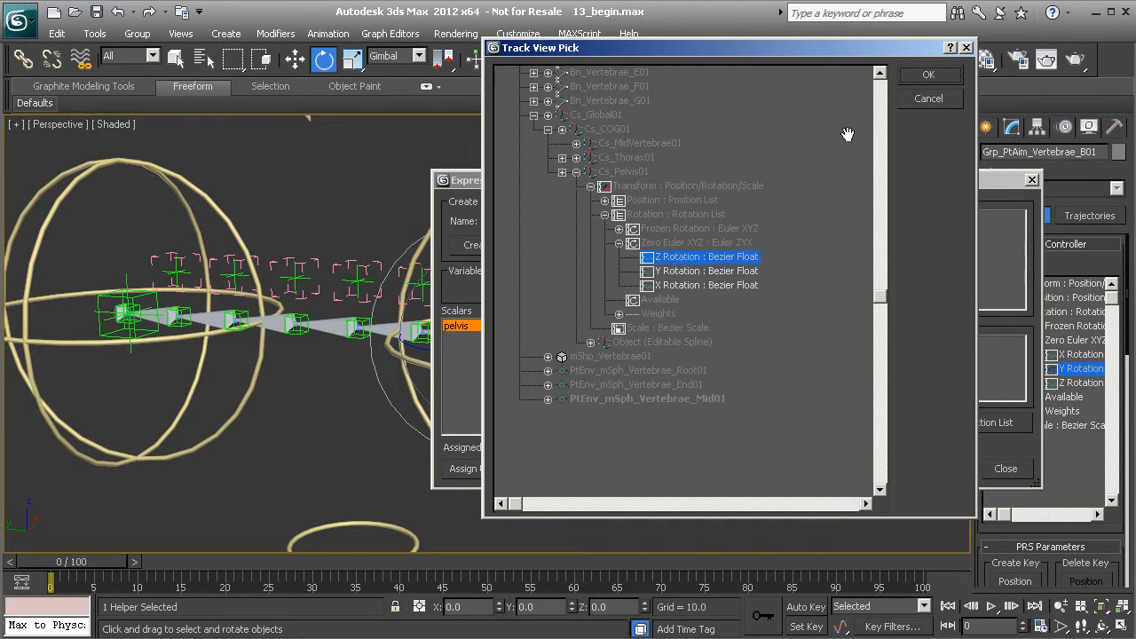
click(932, 74)
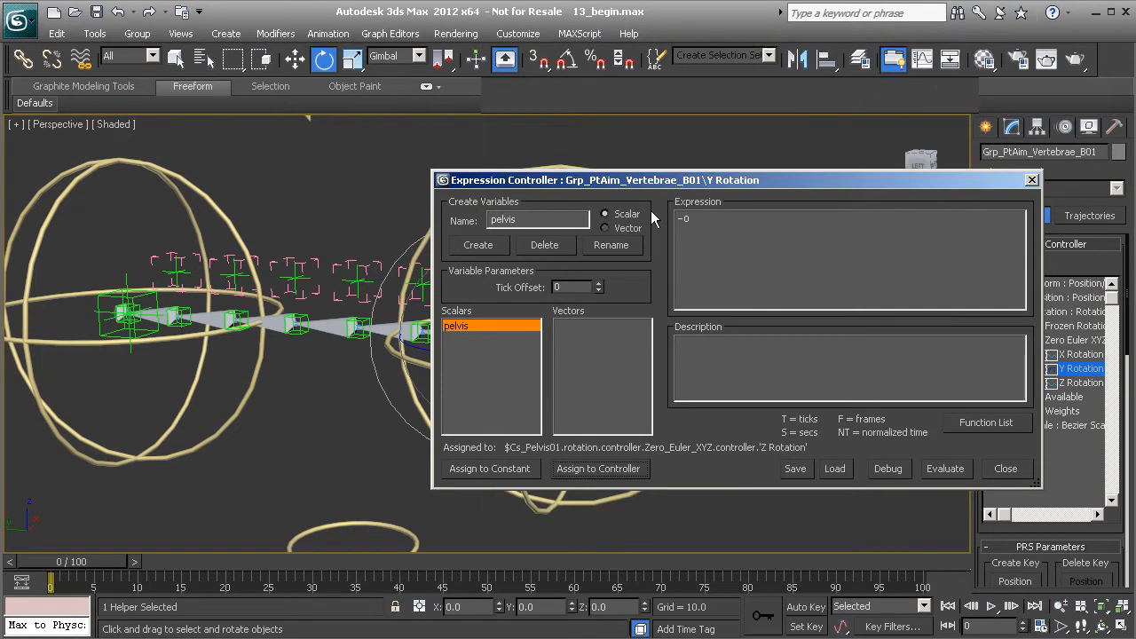
drag(753, 186, 620, 181)
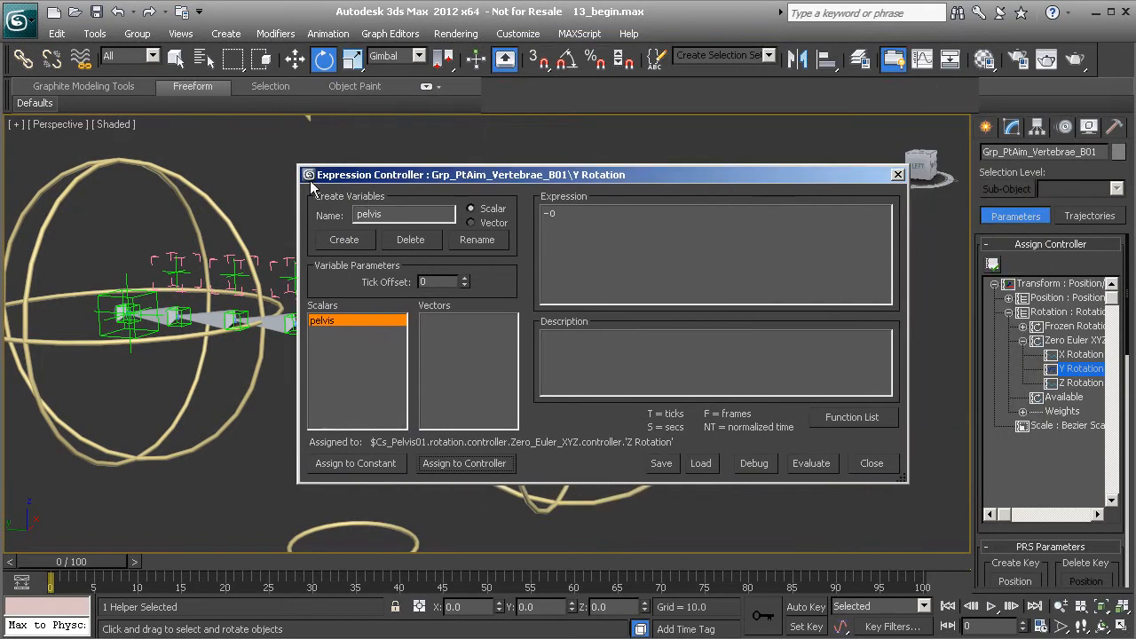
click(347, 244)
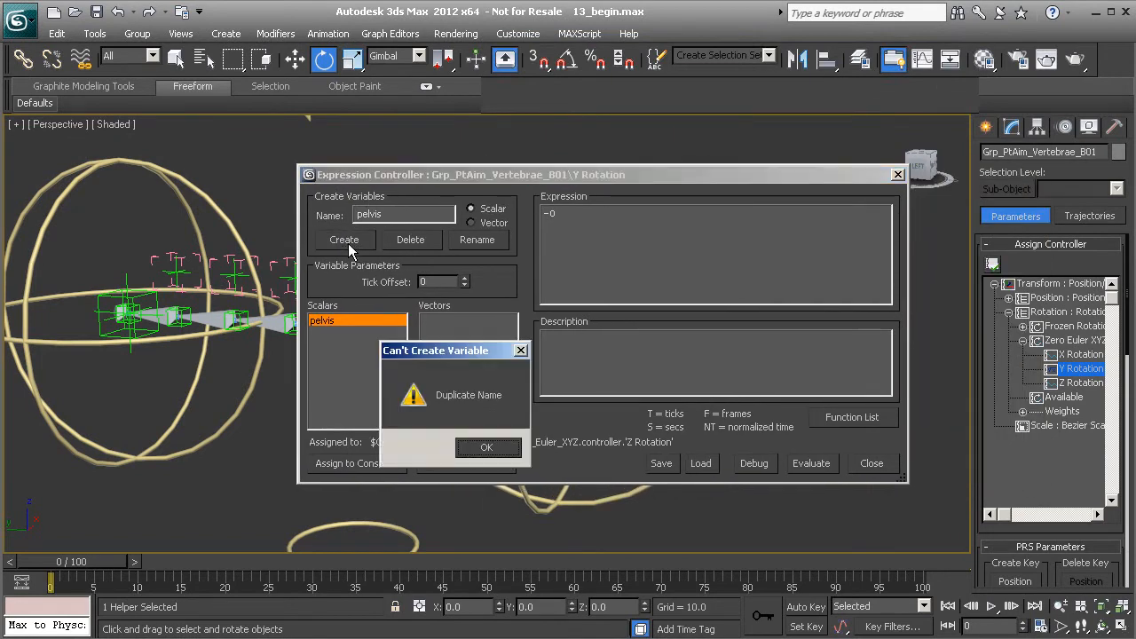
click(498, 448)
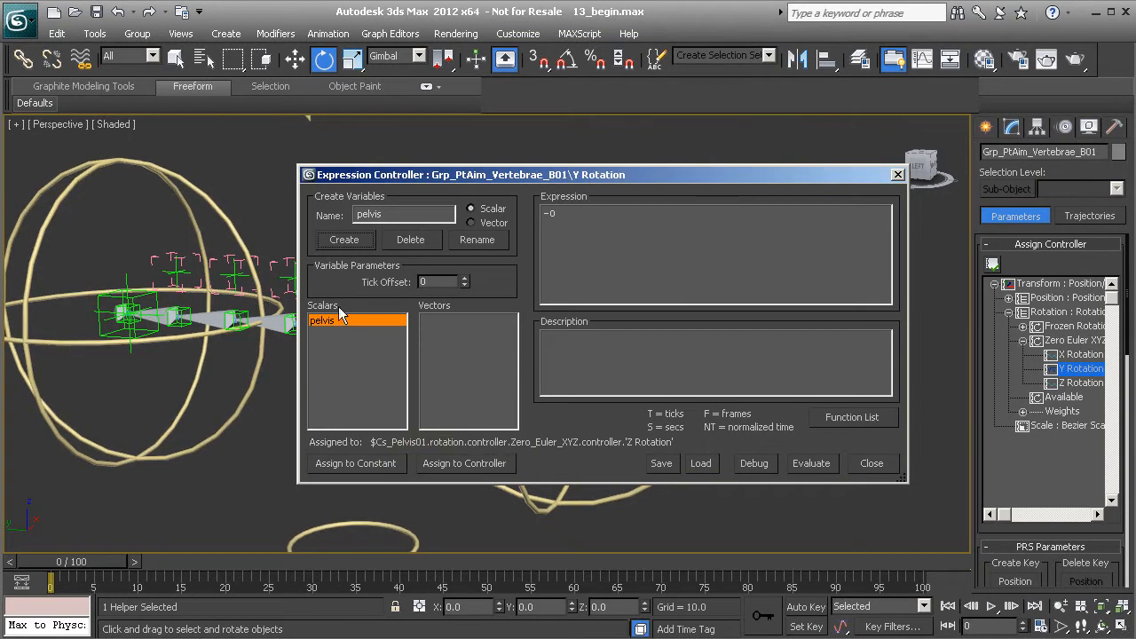
- Create a second scalar variable named midVert in the Y Rotation expression controller
drag(442, 176, 419, 161)
double_click(373, 200)
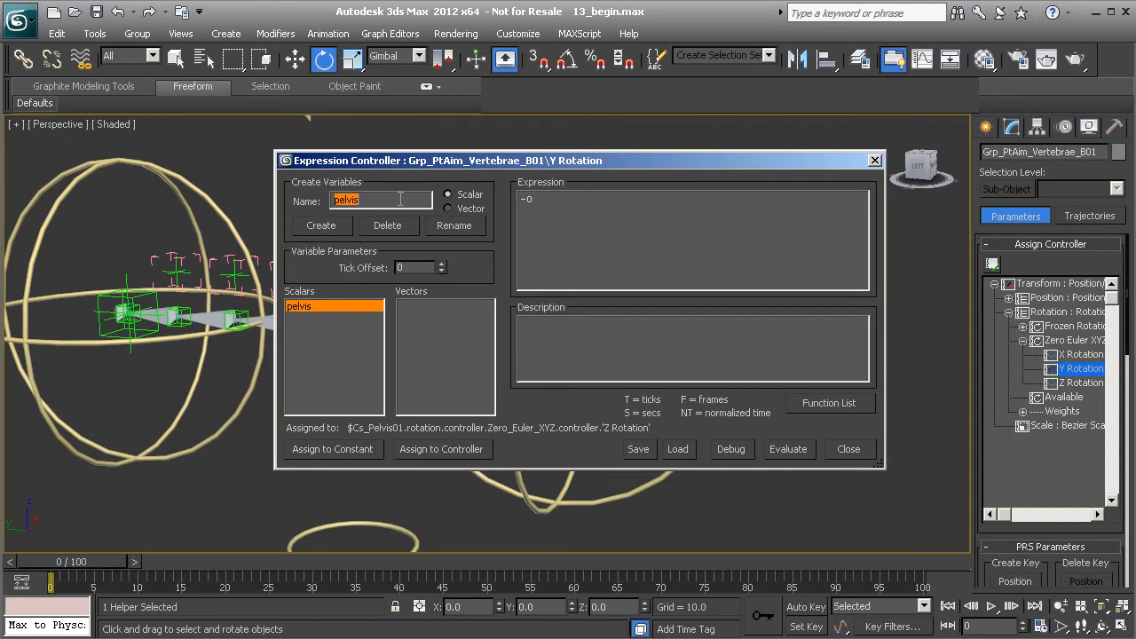
text(midVert)
drag(437, 164, 399, 148)
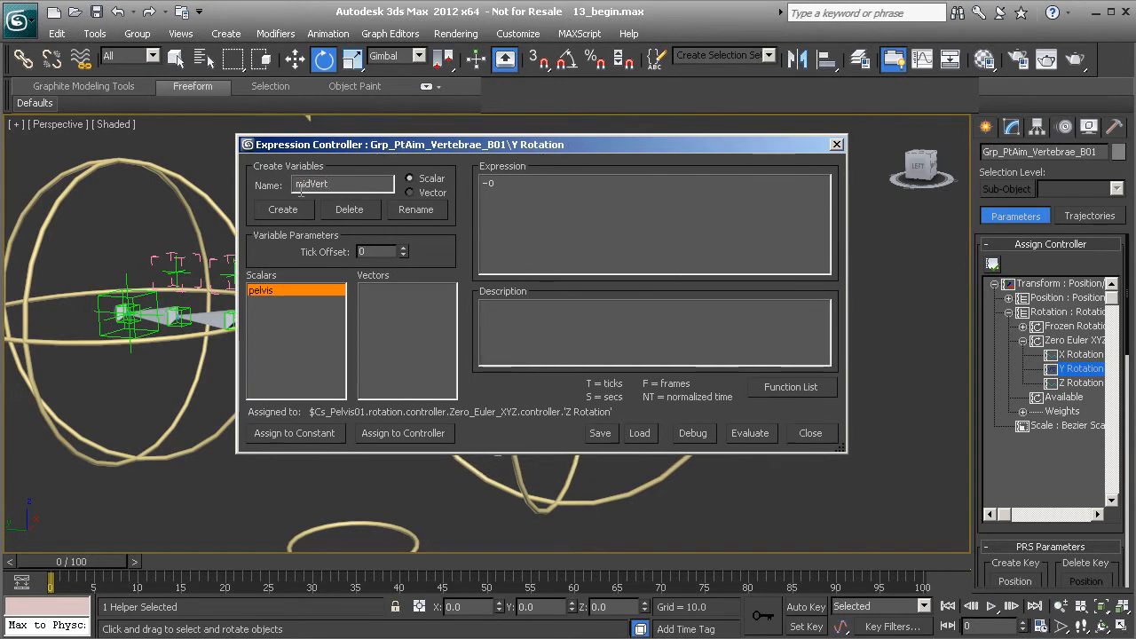
click(284, 213)
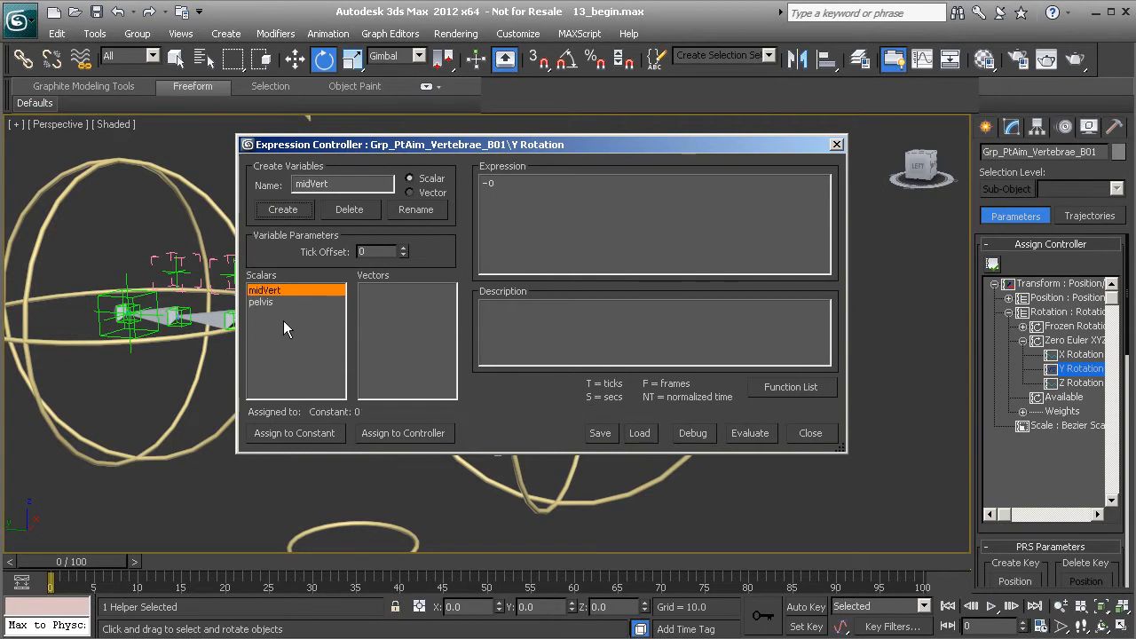
- Assign the midVert variable to the Y Rotation track under Zero Euler XYZ of Grp_PtAim_Vertebrae_D01
drag(435, 156, 522, 124)
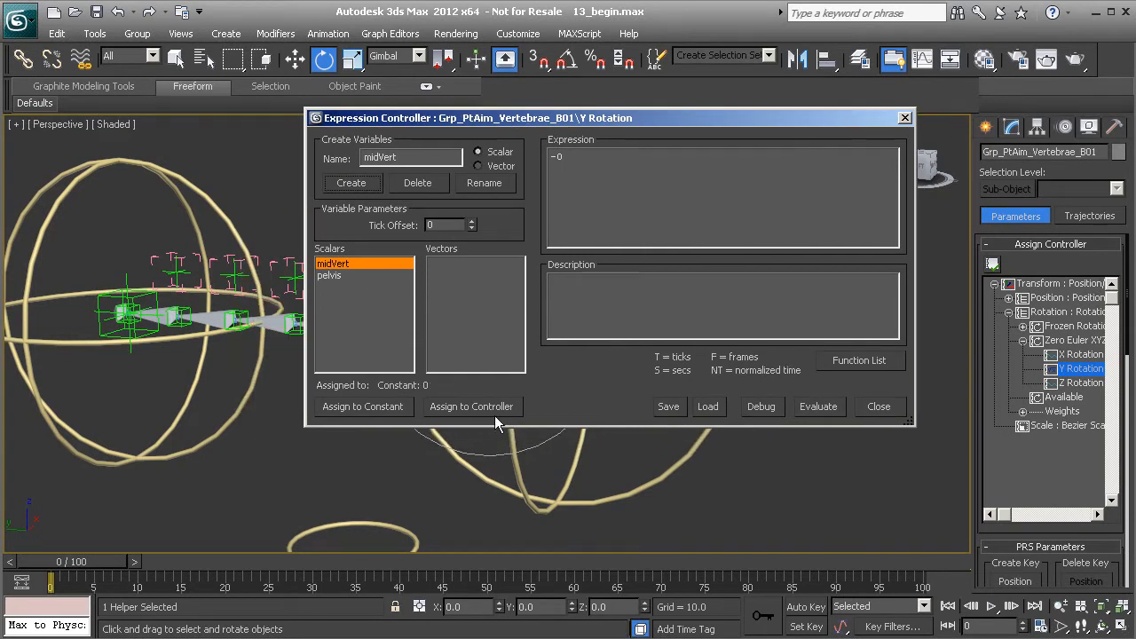
click(471, 406)
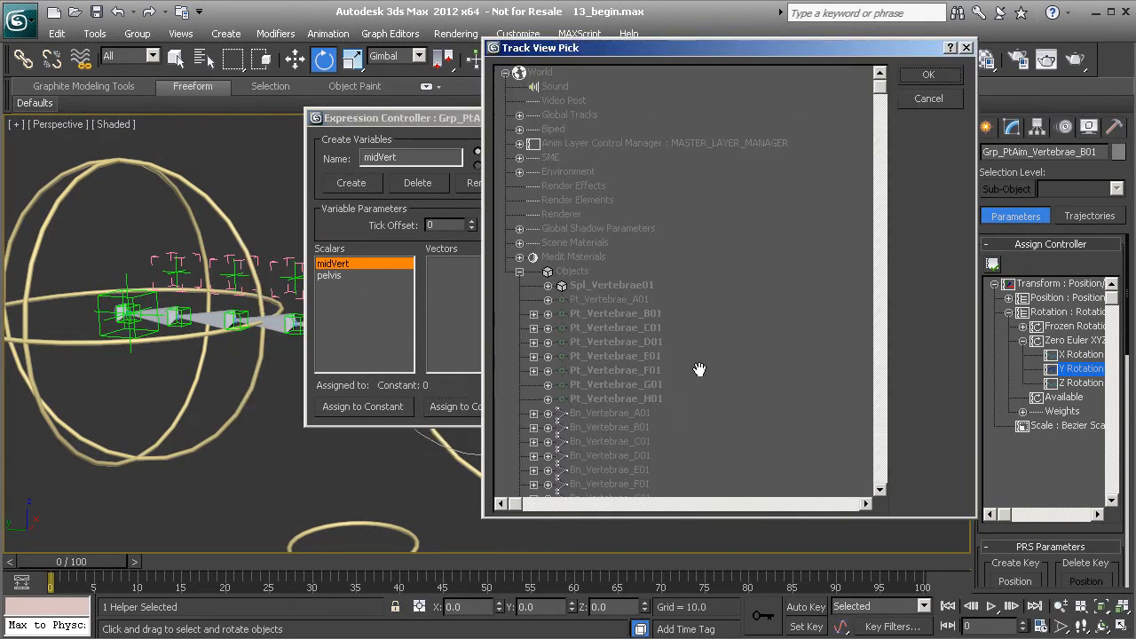
scroll(715, 328, down, 3)
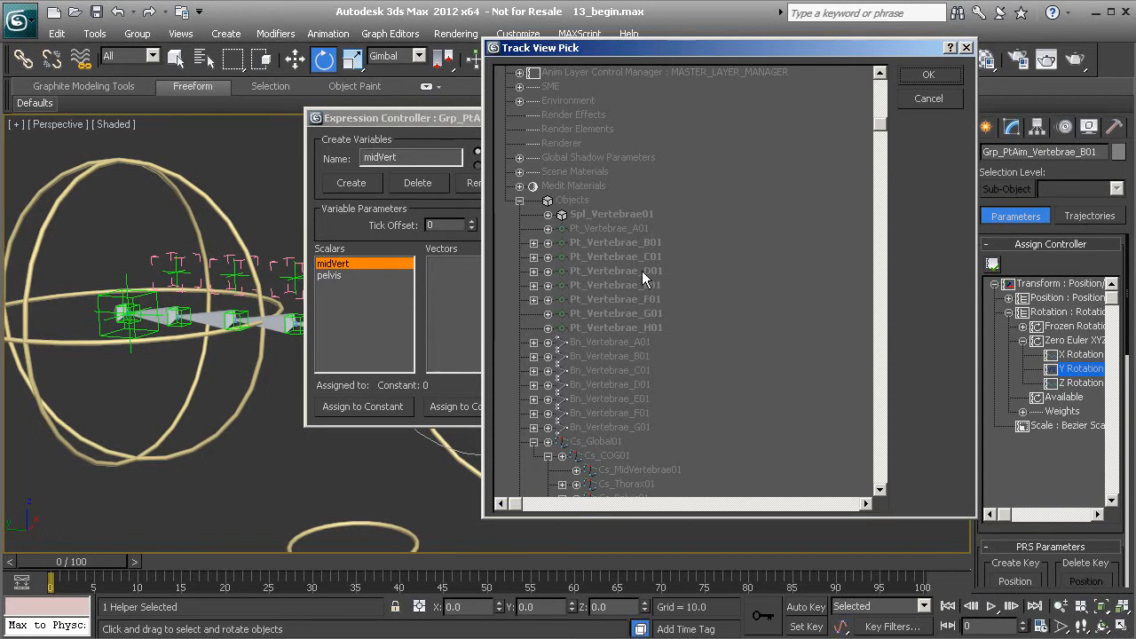
click(547, 271)
click(548, 272)
click(534, 270)
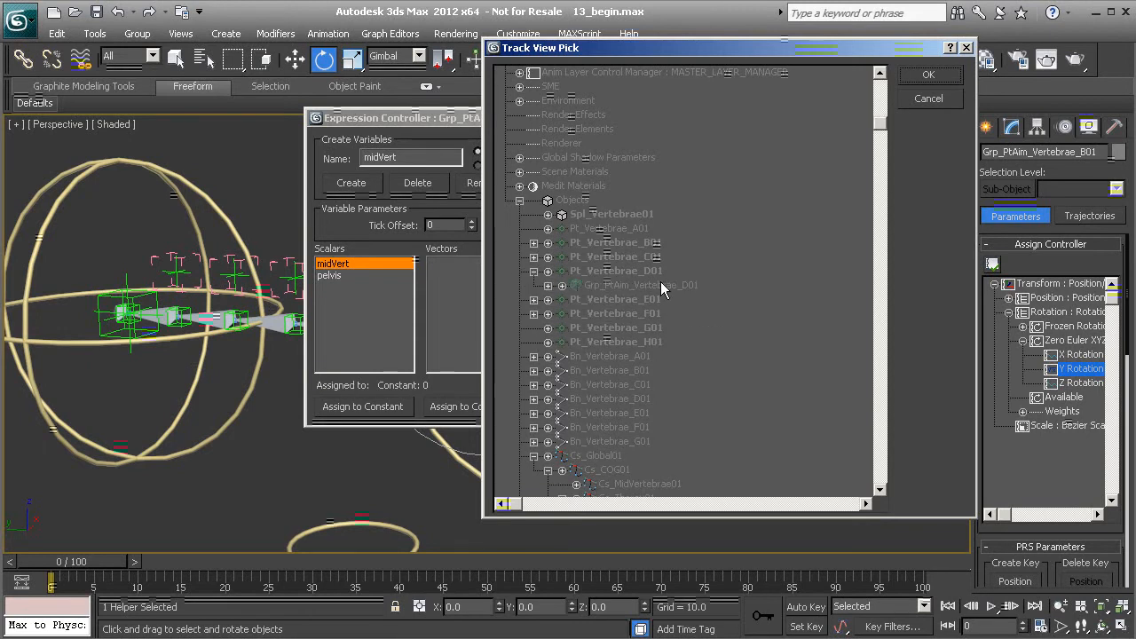
click(562, 286)
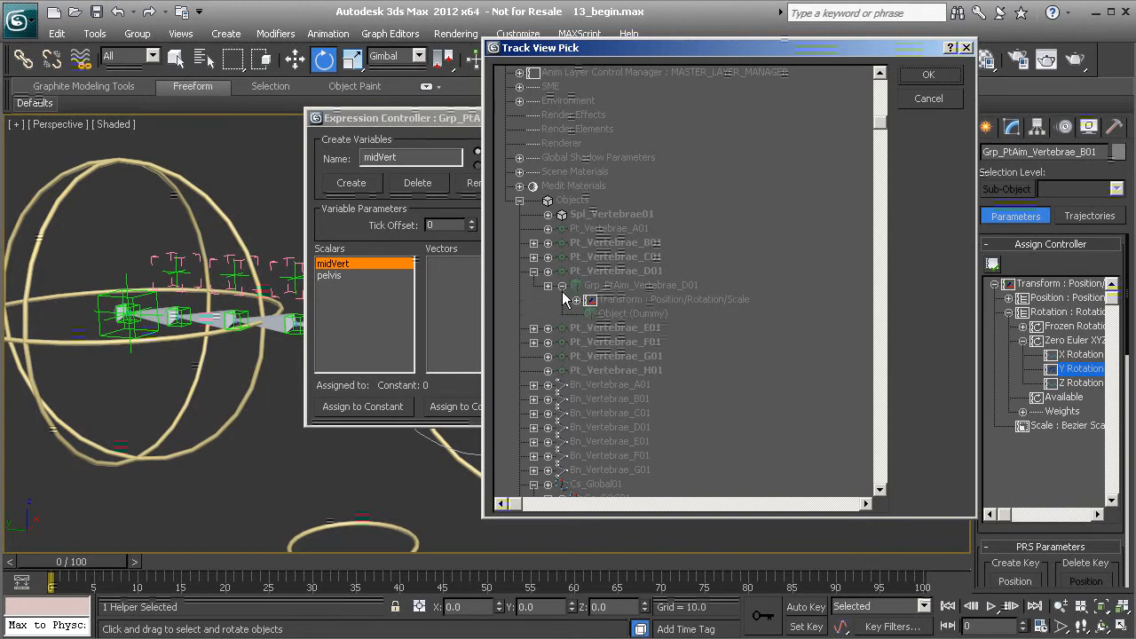
click(576, 300)
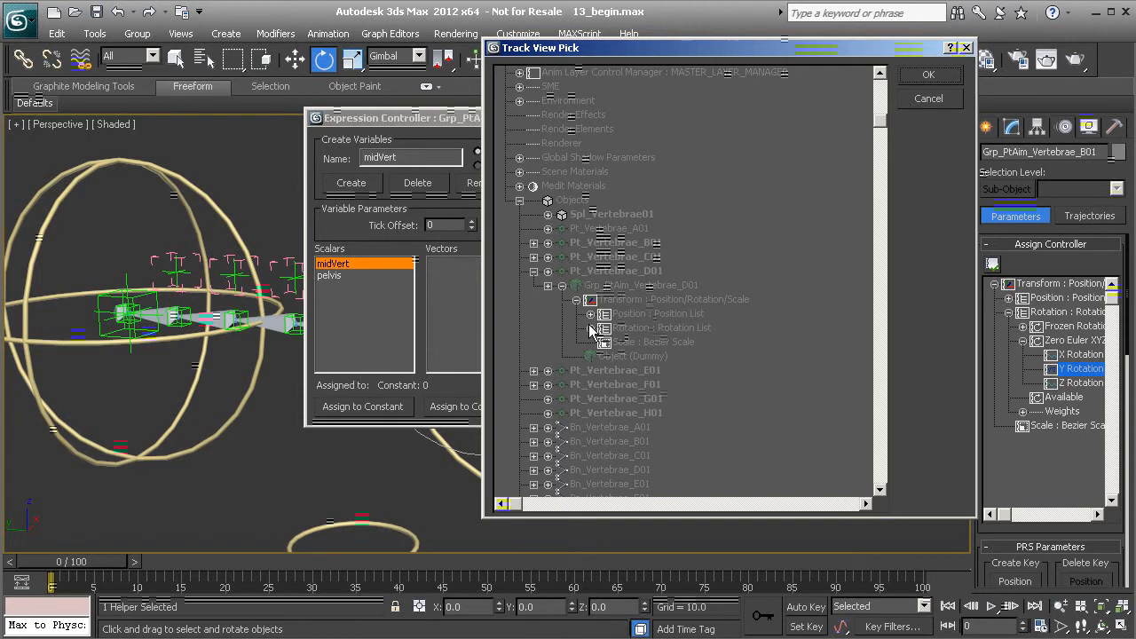
click(590, 329)
click(605, 356)
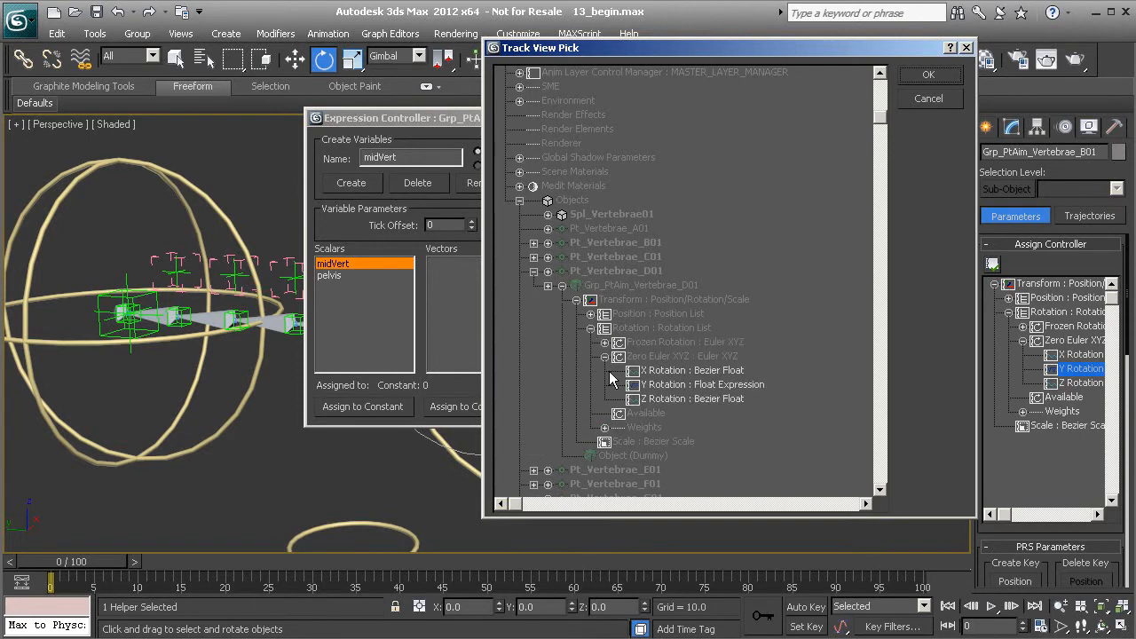
click(659, 385)
click(931, 73)
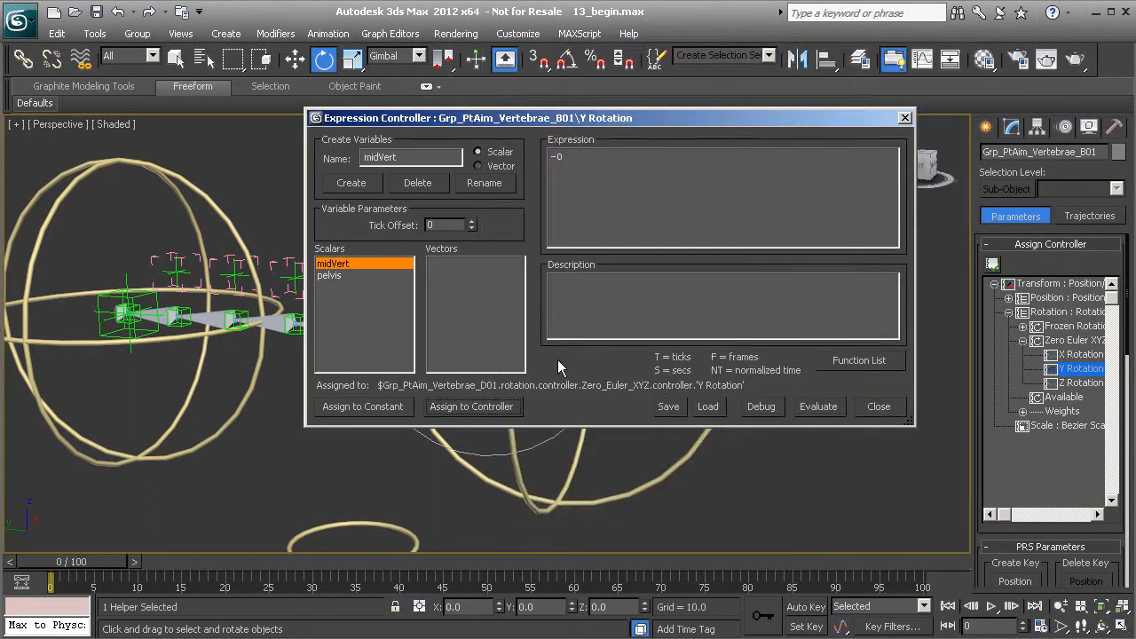
- Set the Y Rotation expression of Grp_PtAim_Vertebrae_B01 to (pelvis + midVert) / 2, evaluate it and close the expression controller
click(576, 152)
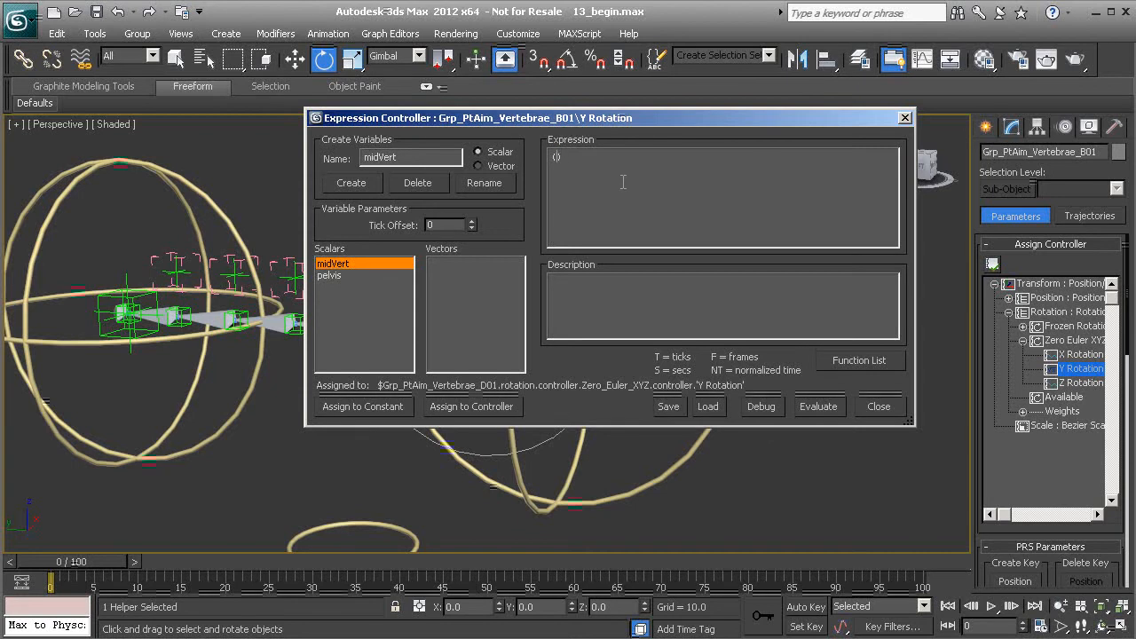
text(+ midVert) / 2)
click(769, 409)
click(442, 194)
click(818, 407)
click(905, 118)
- Rotate the Cs_Pelvis01 control about its Z axis to test how the vertebra aim helpers follow, and undo the rotations
click(689, 236)
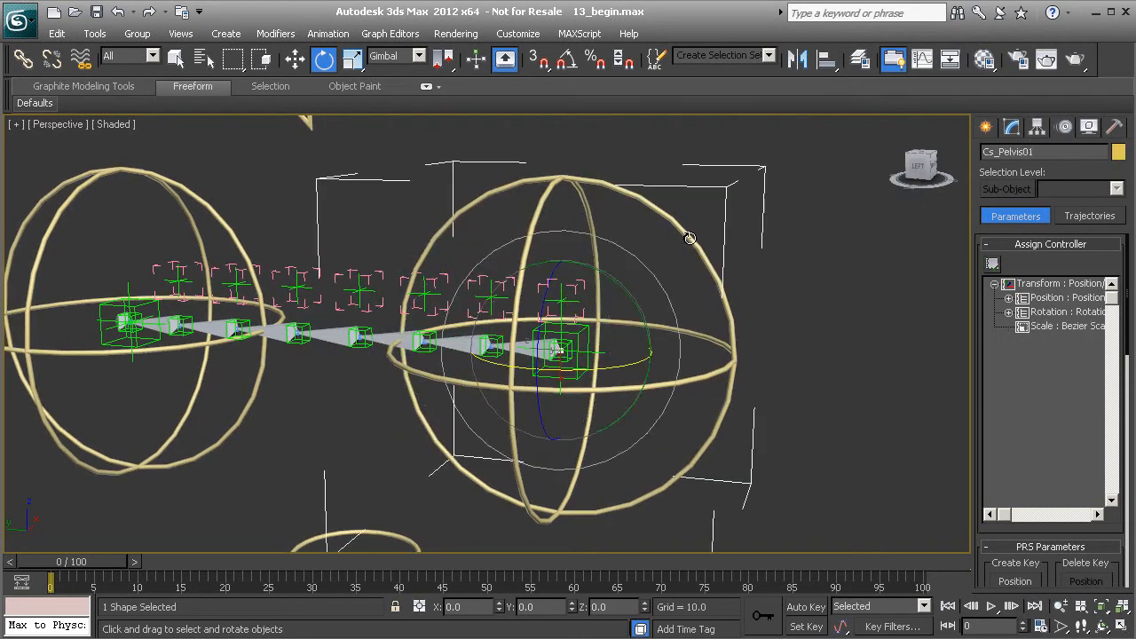
drag(604, 269, 565, 324)
alt+middle_drag(567, 325, 601, 330)
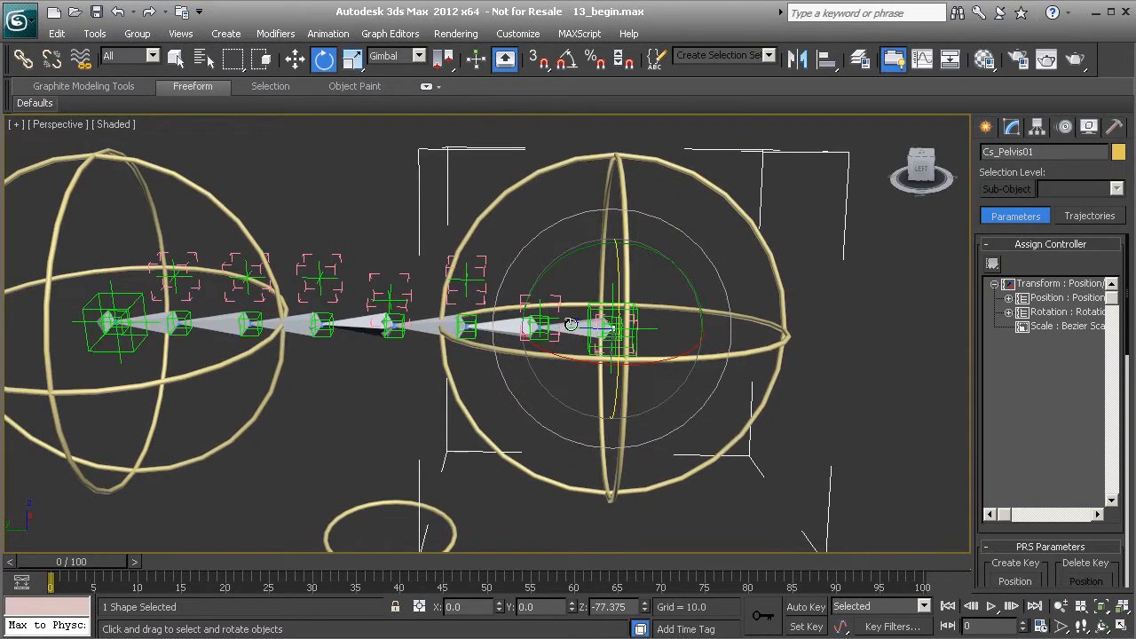
drag(619, 299, 543, 213)
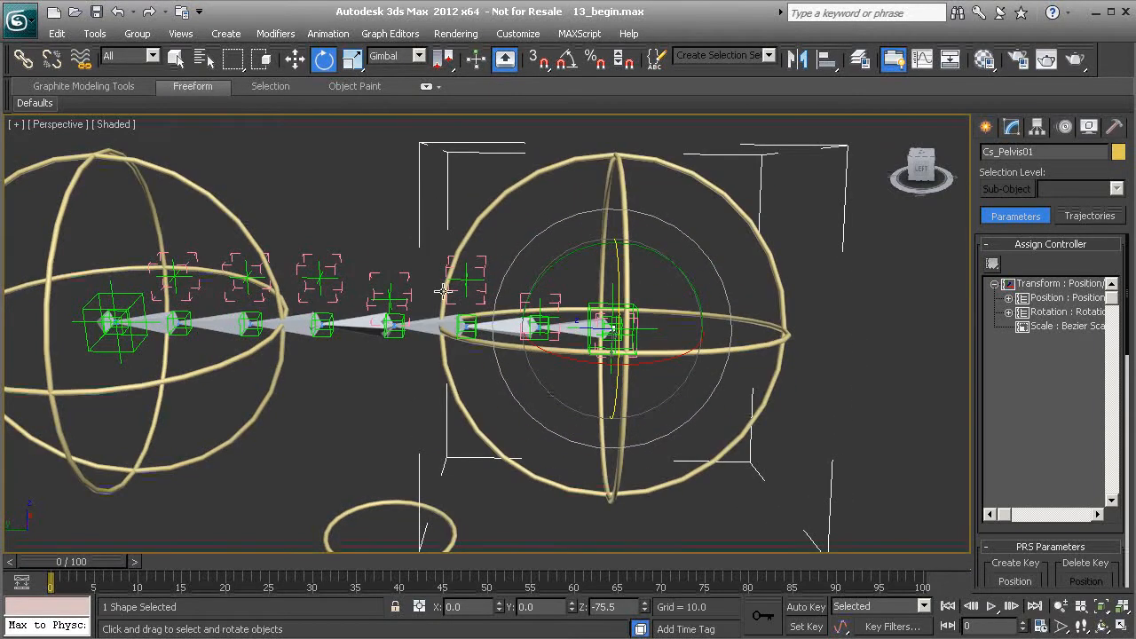
key(ctrl+z)
key(ctrl+z)
- Assign a Float Expression controller to the Y Rotation track under Zero Euler XYZ of Grp_PtAim_Vertebrae_C01
mouse_move(582, 316)
alt+middle_down()
mouse_move(474, 372)
mouse_move(576, 326)
alt+middle_up()
scroll(552, 365, up, 3)
scroll(573, 222, up, 2)
middle_drag(572, 217, 478, 286)
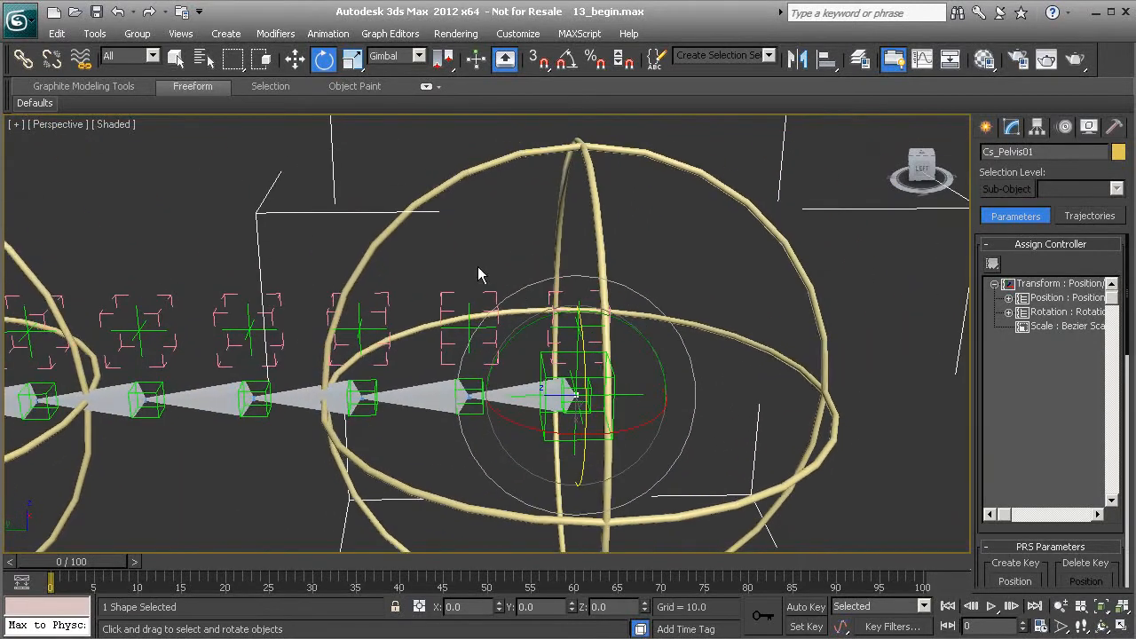
right_click(351, 158)
click(305, 102)
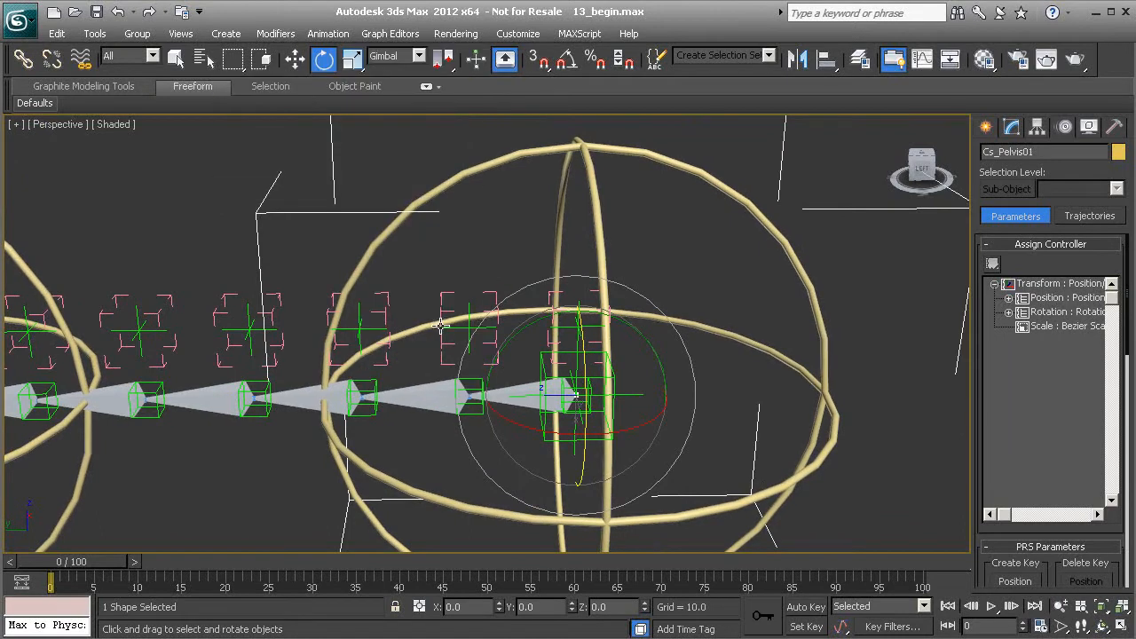
alt+middle_drag(441, 323, 480, 328)
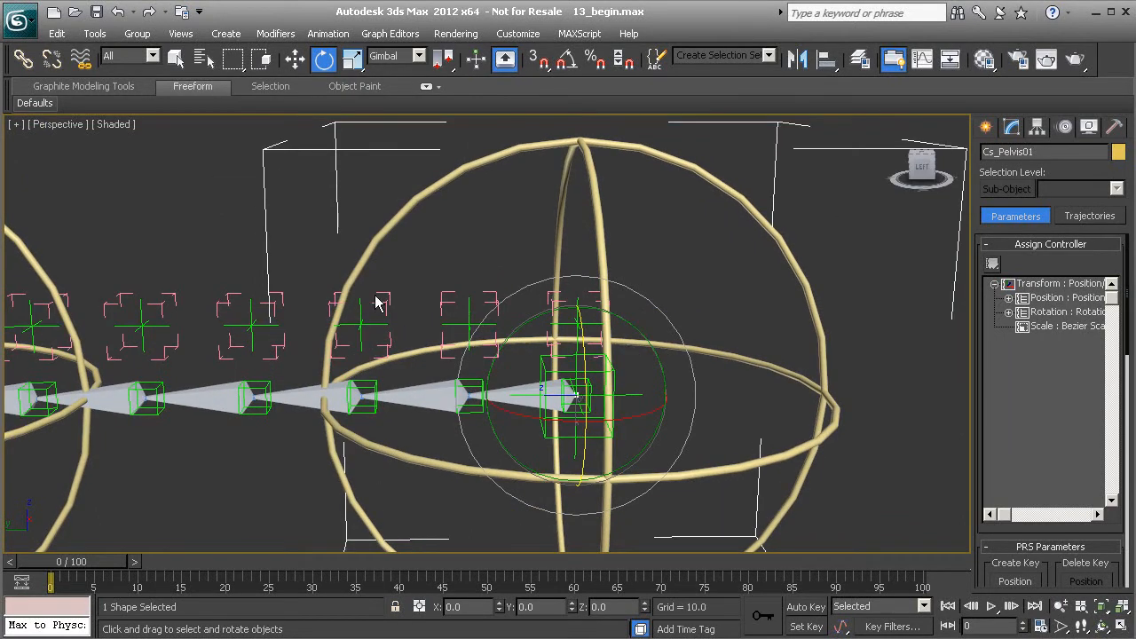
click(358, 325)
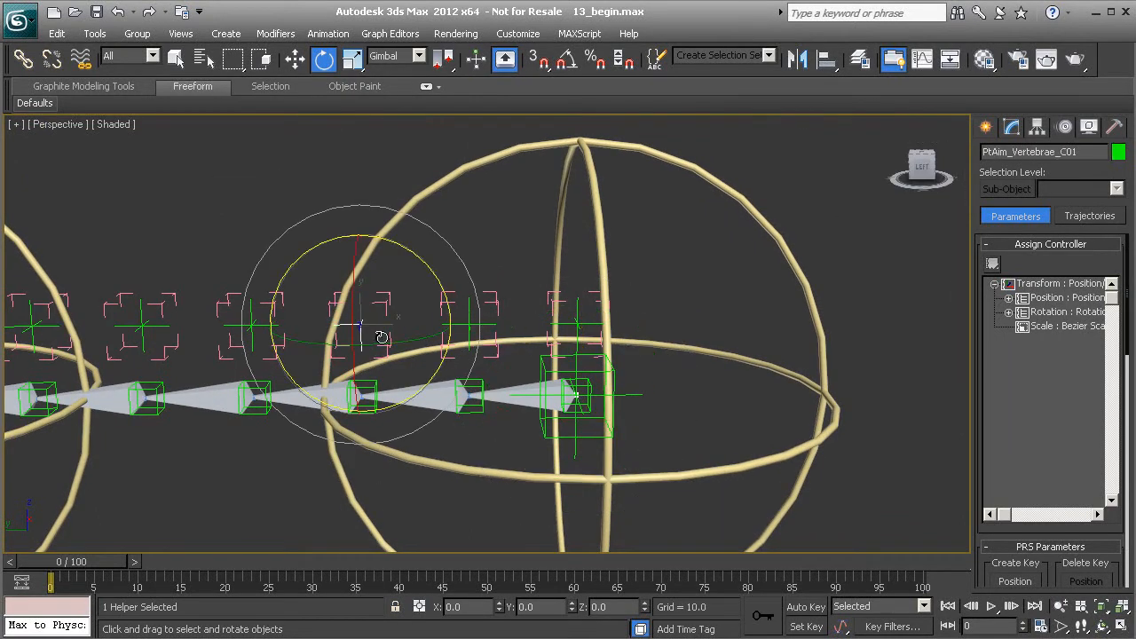
middle_drag(381, 337, 548, 295)
click(522, 286)
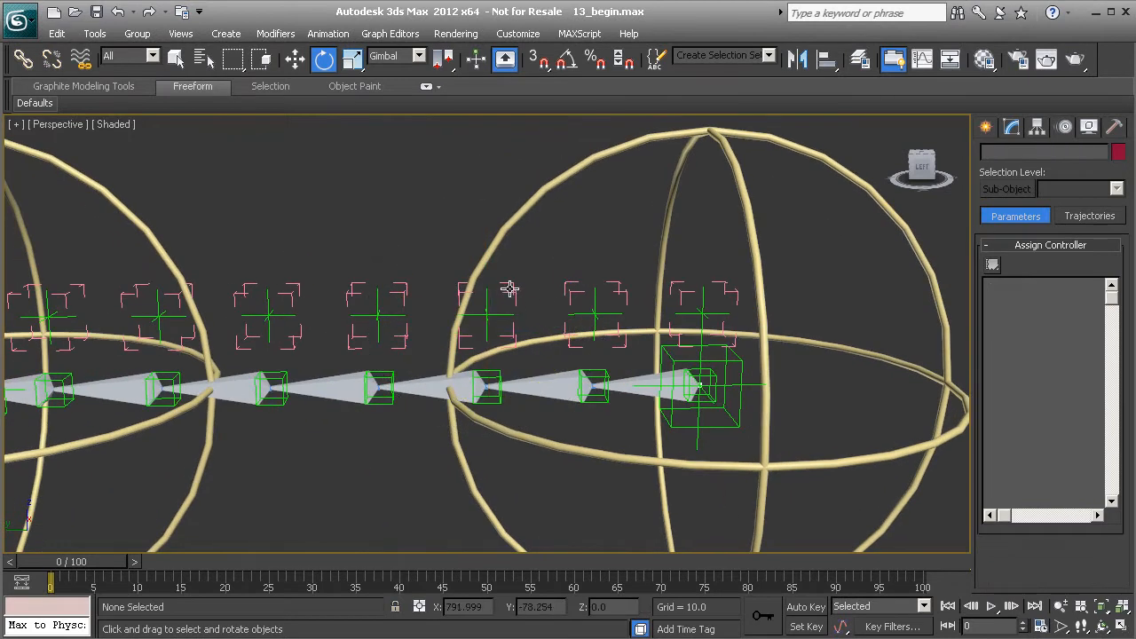
click(510, 293)
click(1008, 312)
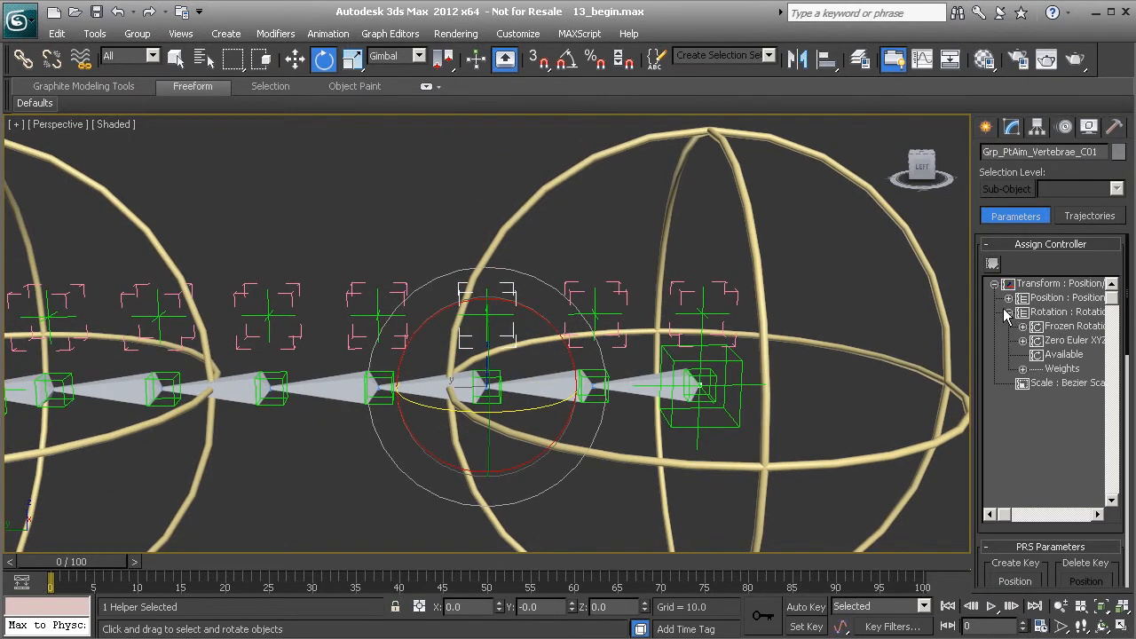
click(1022, 340)
click(1069, 369)
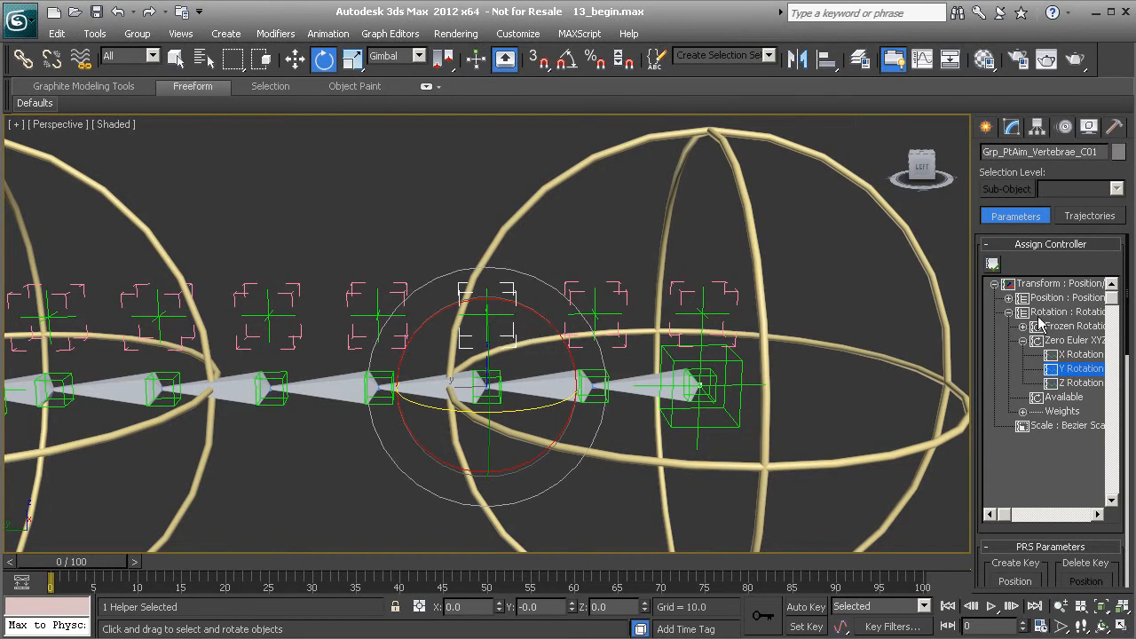
click(994, 266)
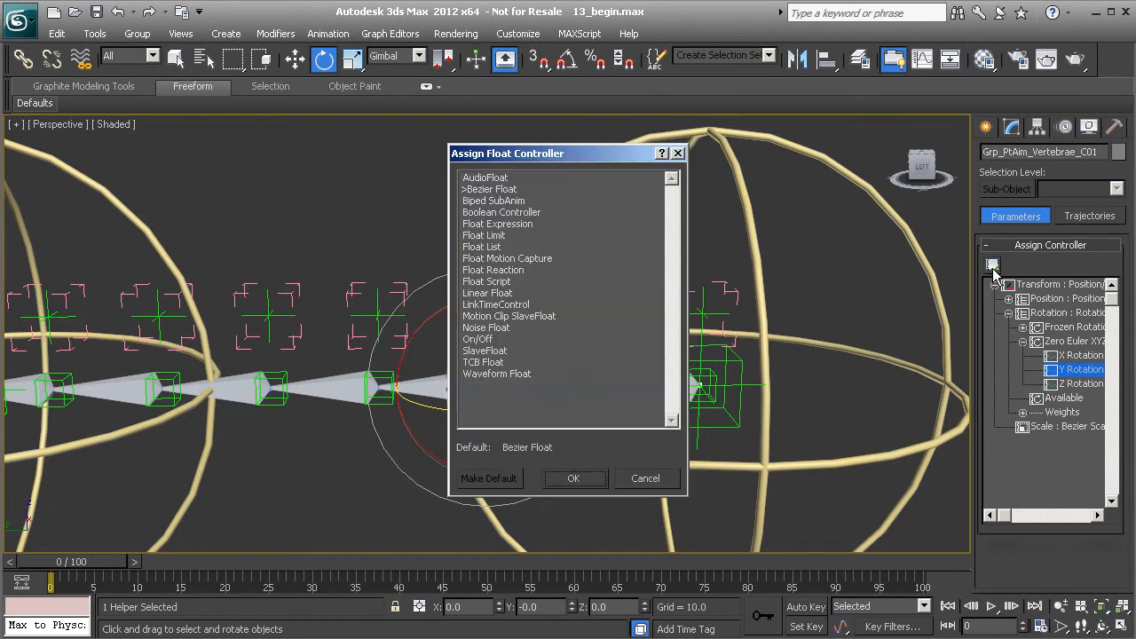
click(522, 225)
click(573, 479)
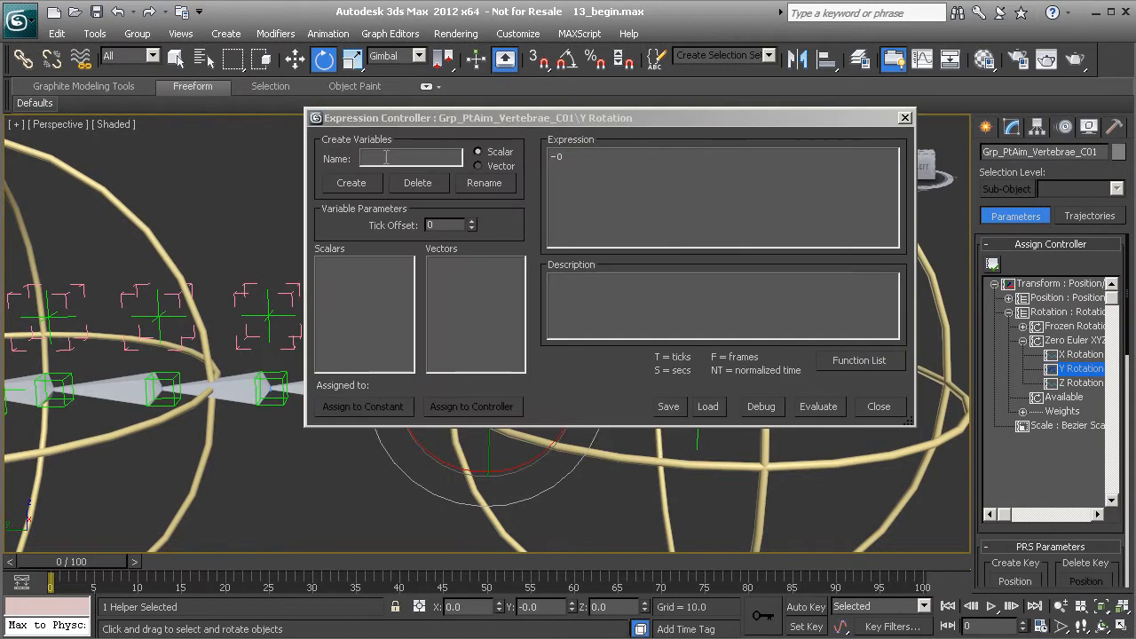
- Create a scalar variable named midVert and assign it to the Zero Euler XYZ Y Rotation track of Grp_PtAim_Vertebrae_D01
drag(484, 117, 674, 185)
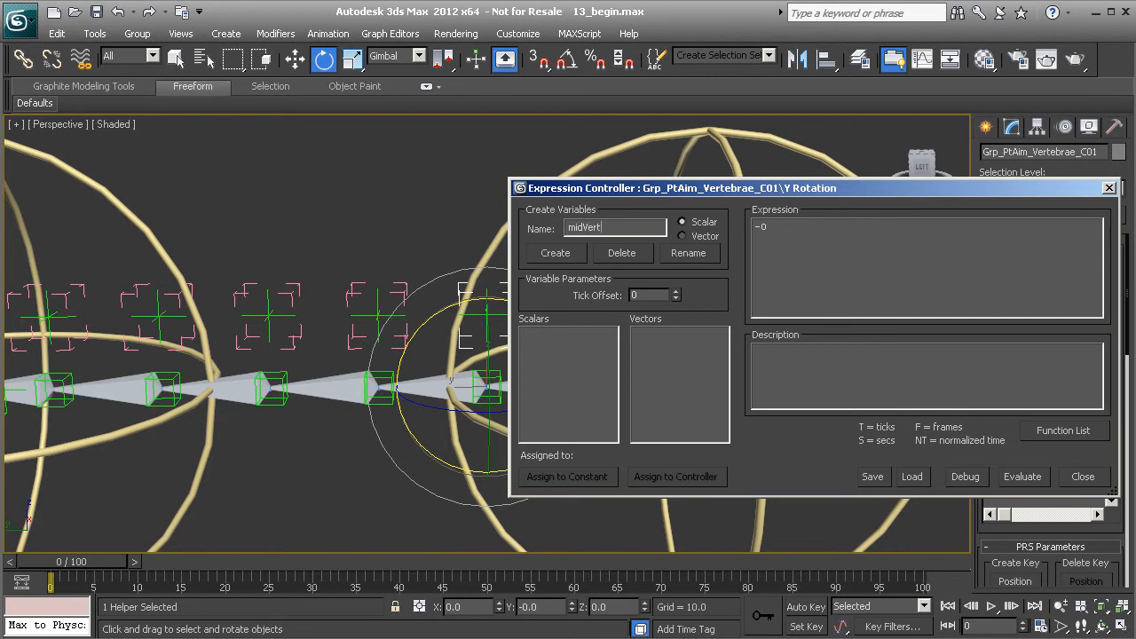
click(554, 256)
drag(792, 194, 558, 108)
click(471, 391)
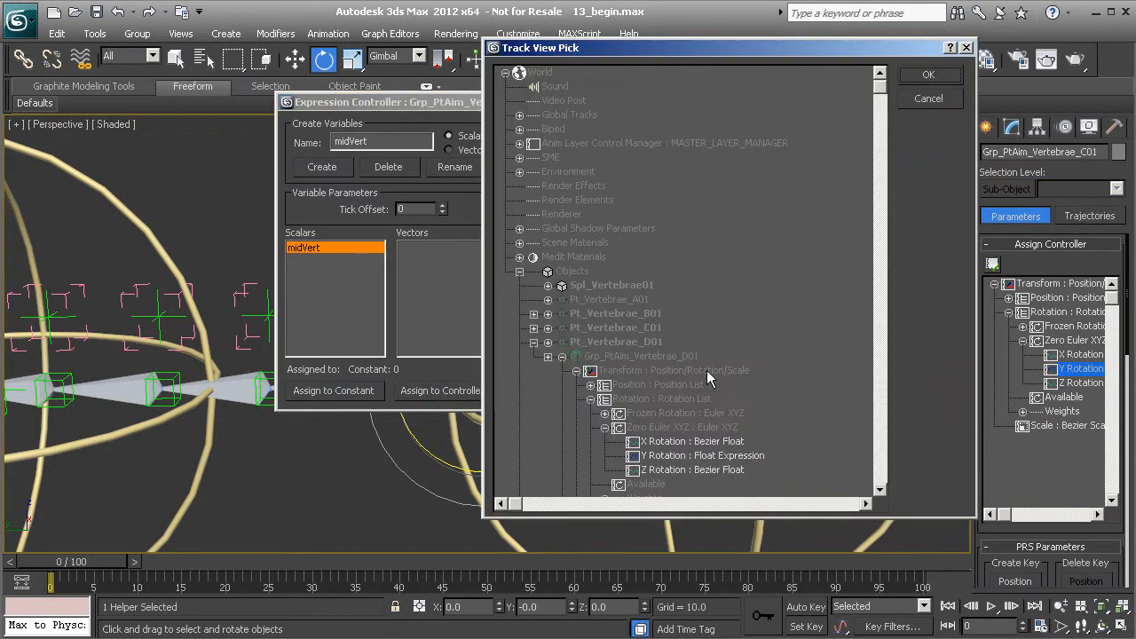
click(657, 457)
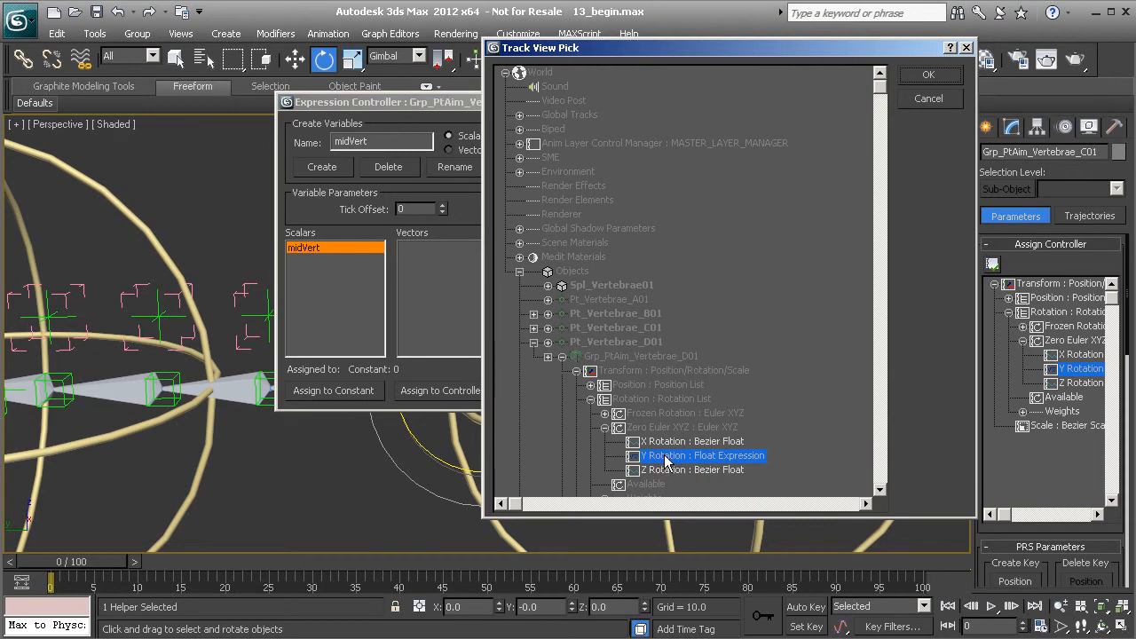
click(932, 76)
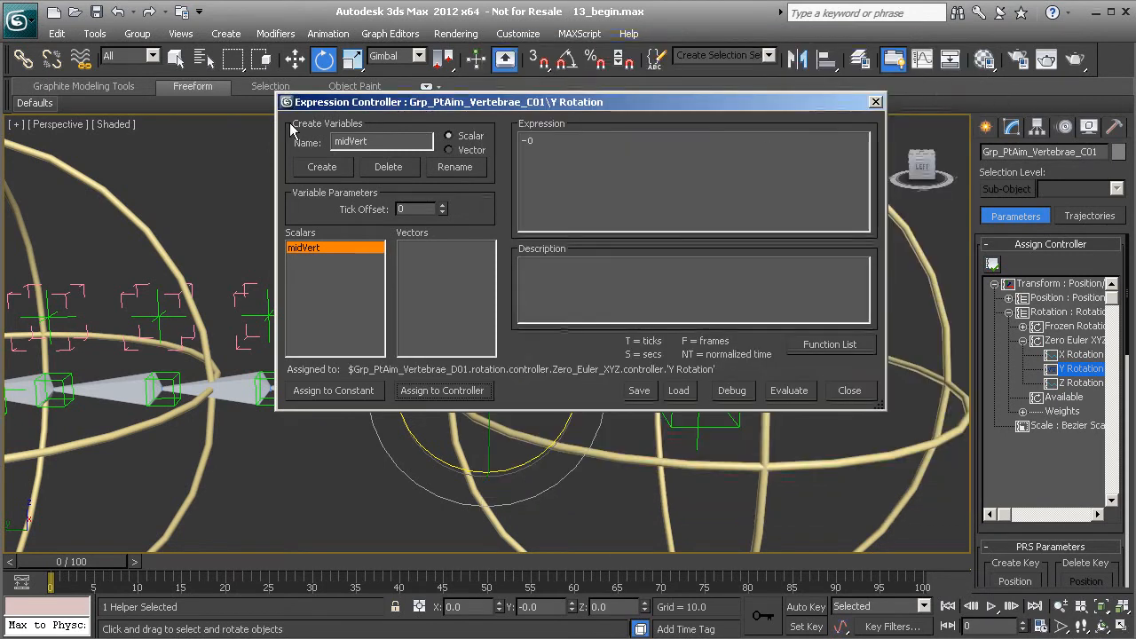
- Create a second scalar variable named vert_b in the Y Rotation expression controller of Grp_PtAim_Vertebrae_C01
double_click(372, 141)
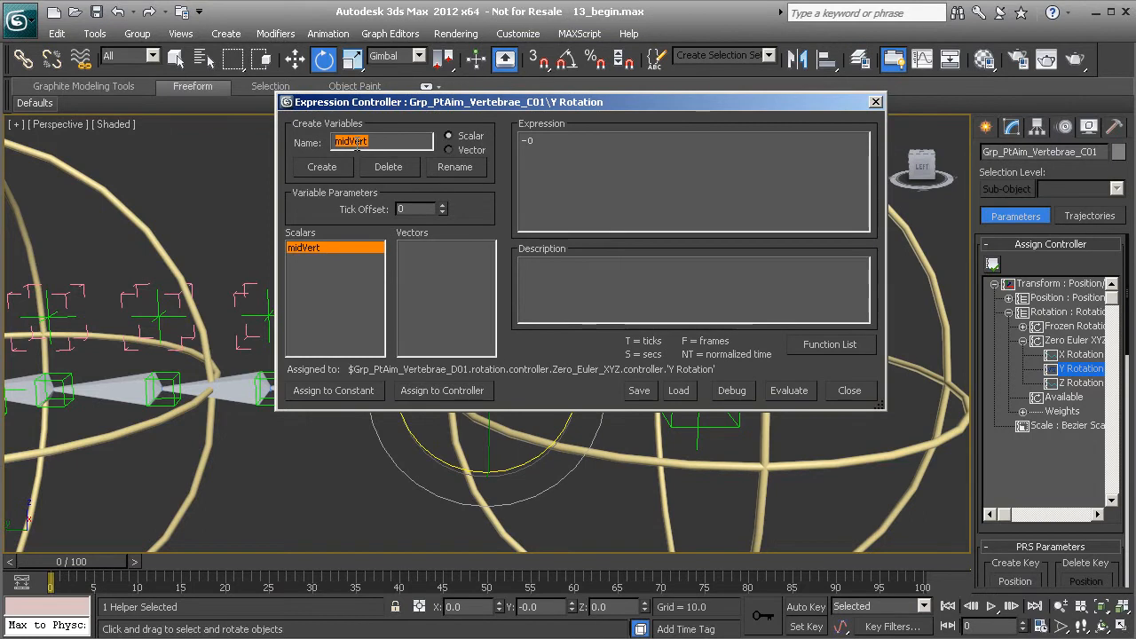
text(ver)
click(324, 168)
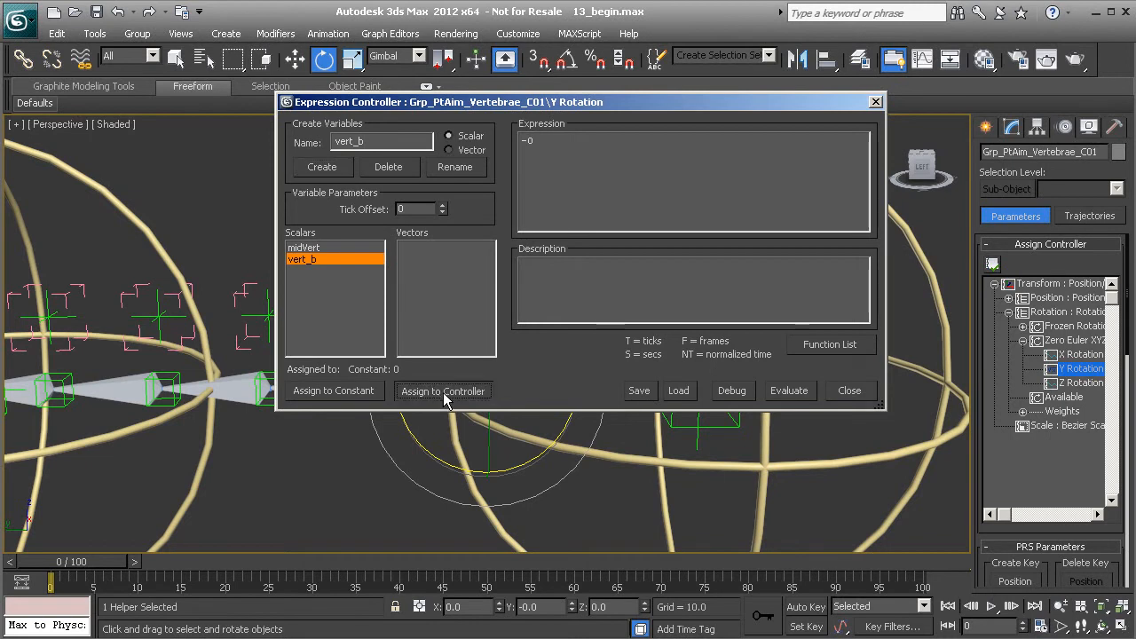
- Assign the vert_b variable to the Y Rotation track under Zero Euler XYZ of Grp_PtAim_Vertebrae_B01
click(442, 390)
drag(887, 93, 882, 161)
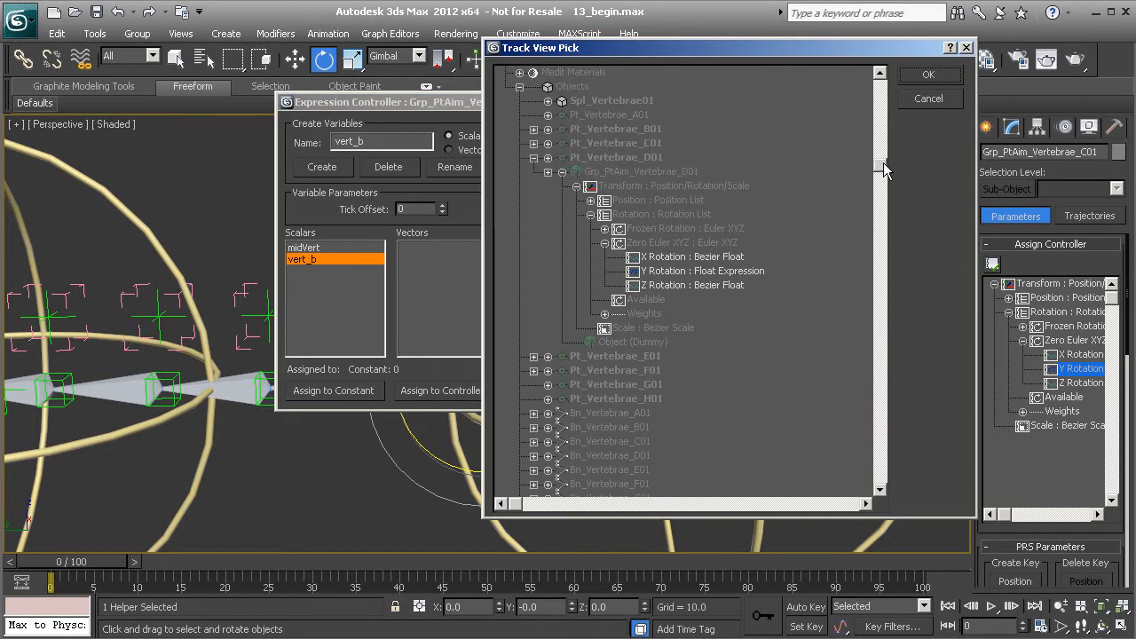
click(533, 129)
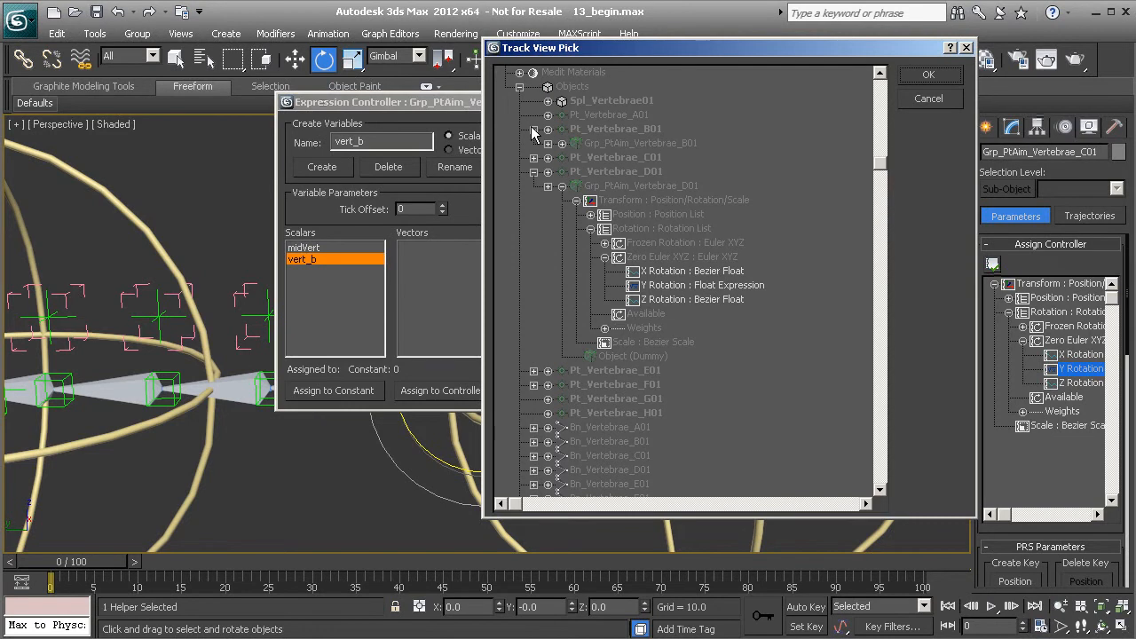
click(562, 143)
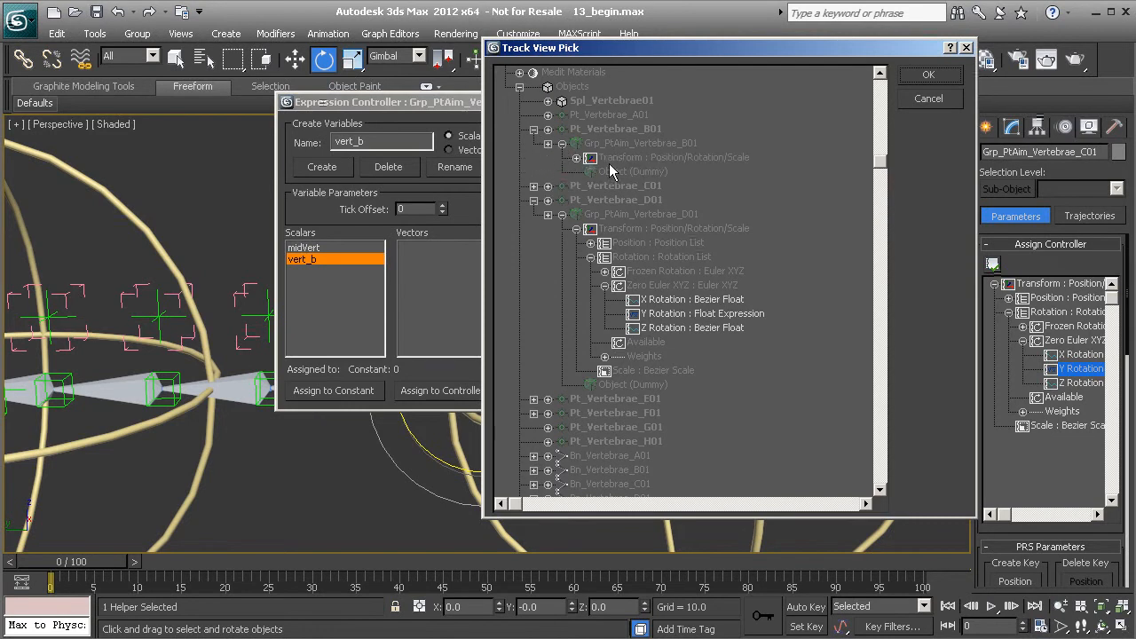
click(576, 157)
click(590, 186)
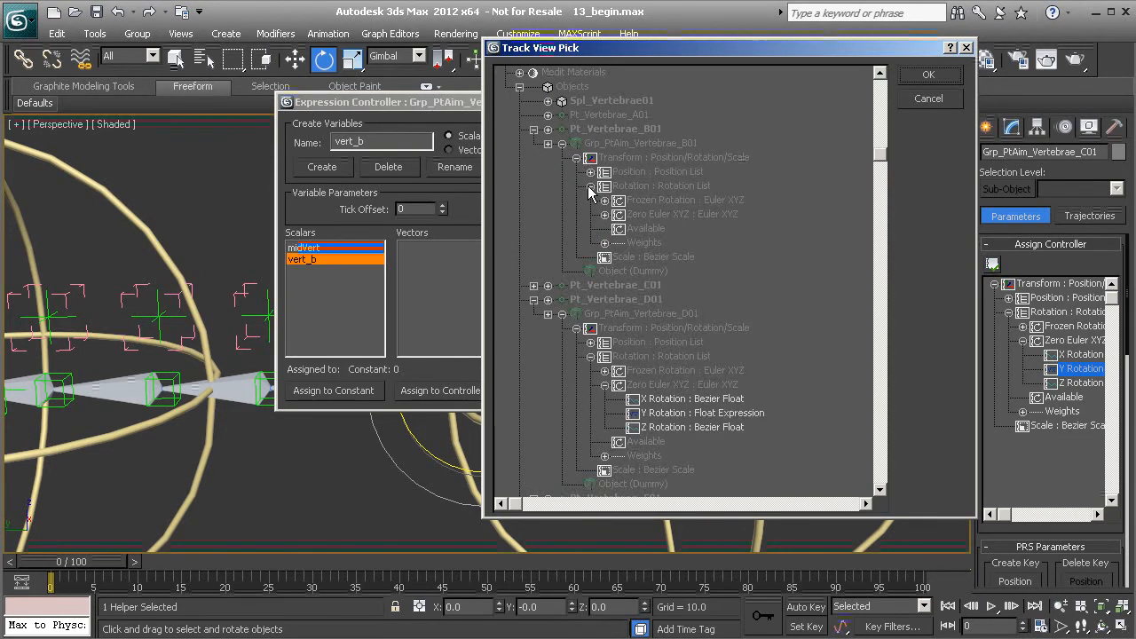
click(604, 214)
click(672, 244)
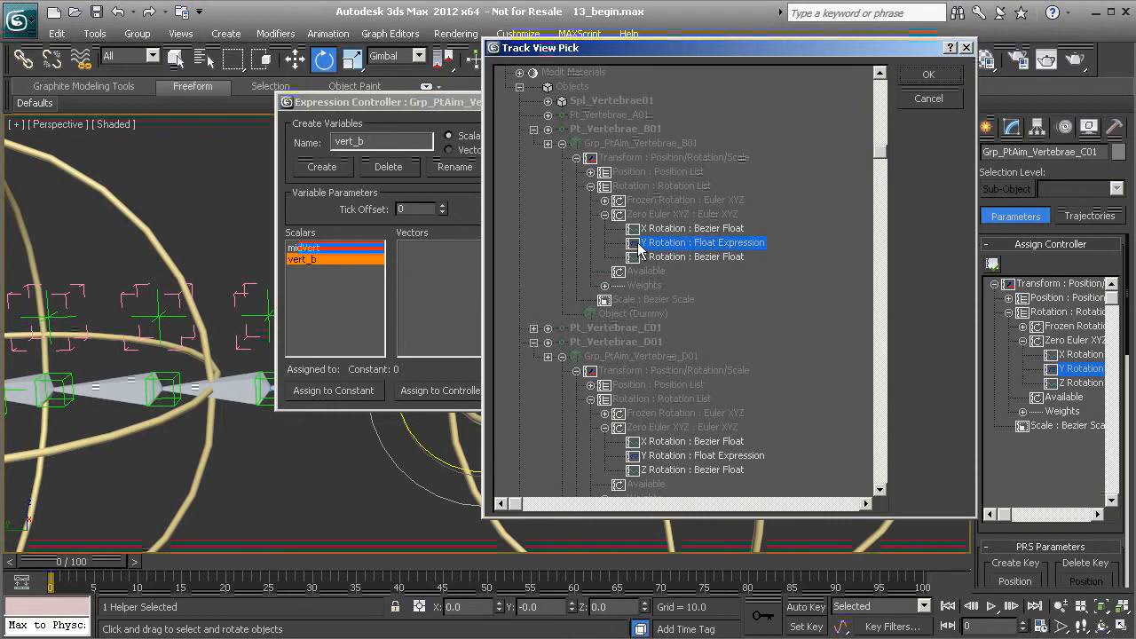
click(928, 75)
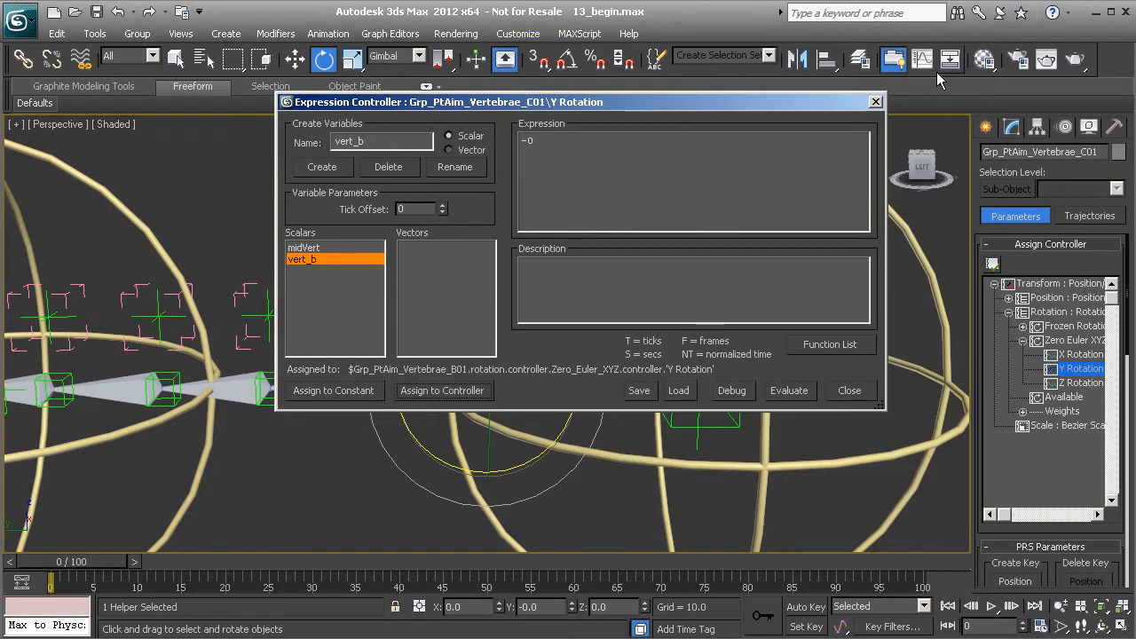
- Set the Y Rotation expression of Grp_PtAim_Vertebrae_C01 to (midVert + vert_b) / 2
double_click(529, 142)
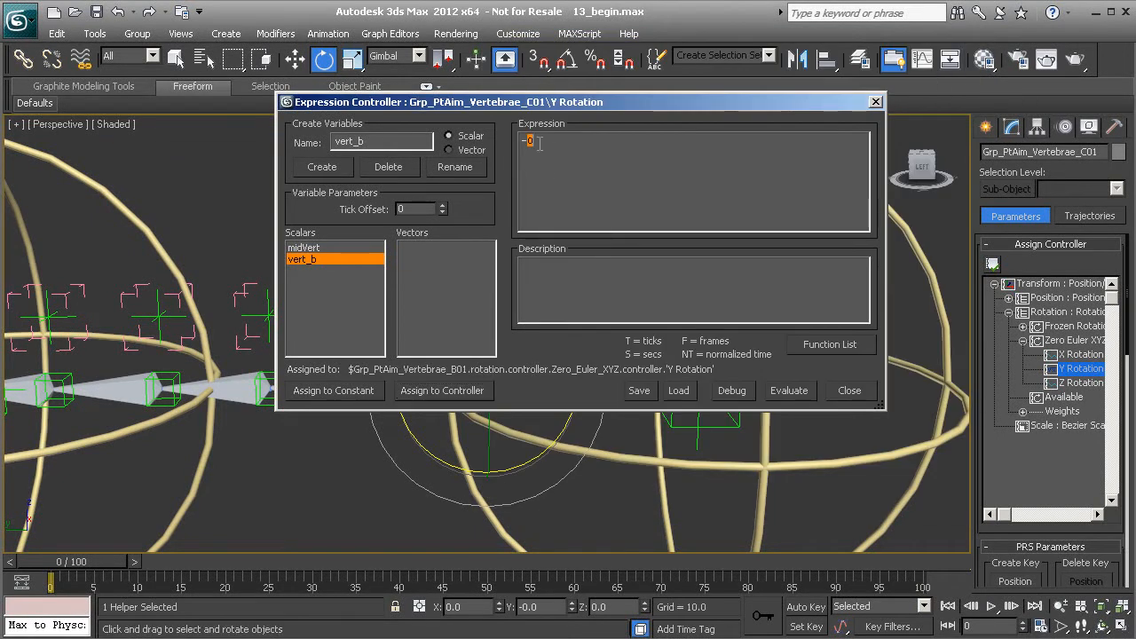
drag(554, 146, 510, 146)
text(())
text(midVert + vert_b) / 2)
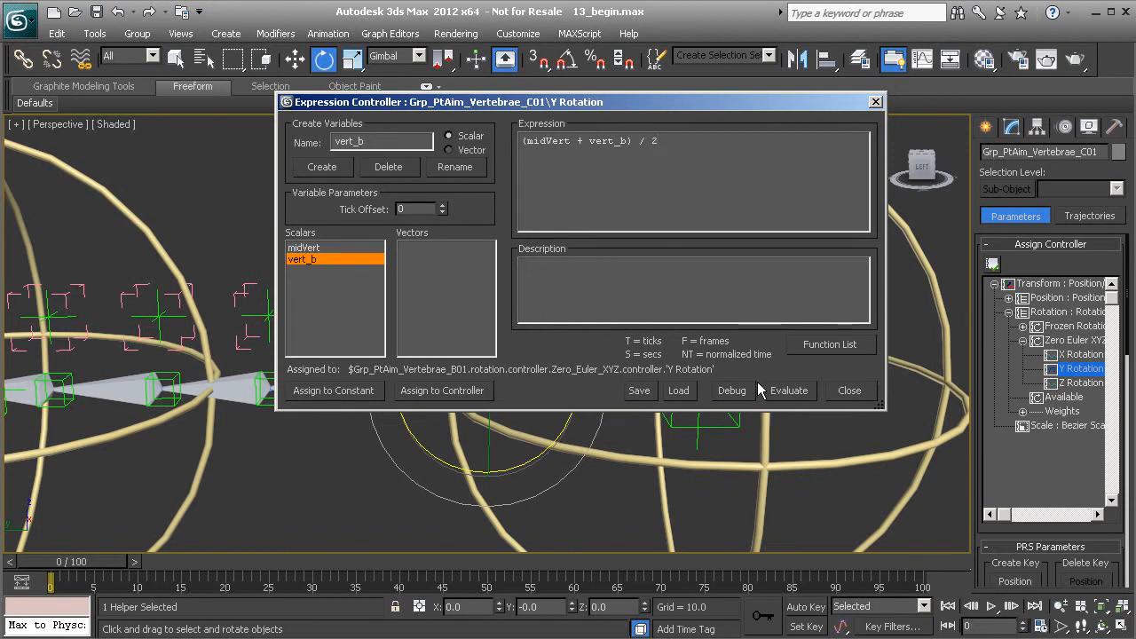
- Close the expression controller, test the vertebra groups' response by rotating the pelvis control, and undo the rotation
click(875, 101)
middle_drag(802, 269, 750, 285)
click(701, 242)
ctrl+alt+middle_drag(704, 251, 687, 268)
drag(604, 280, 598, 457)
key(ctrl+z)
middle_drag(306, 245, 469, 257)
click(454, 226)
alt+middle_drag(549, 279, 339, 259)
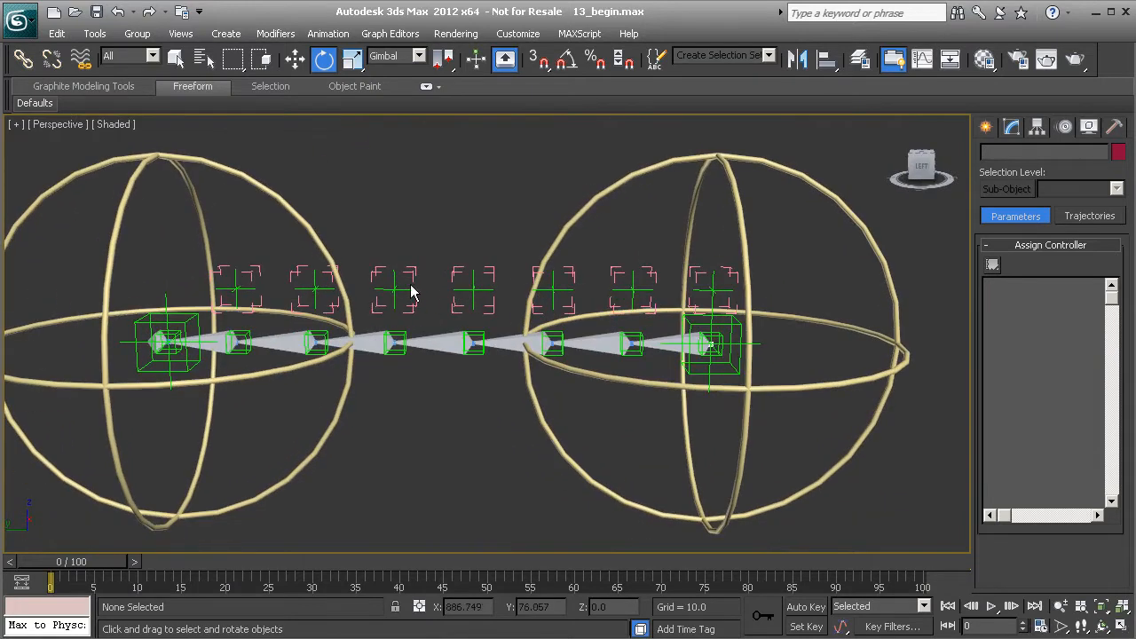
- Assign a Float Expression controller to the Zero Euler XYZ Y Rotation track of Grp_PtAim_Vertebrae_F01
scroll(405, 297, up, 1)
scroll(393, 311, up, 1)
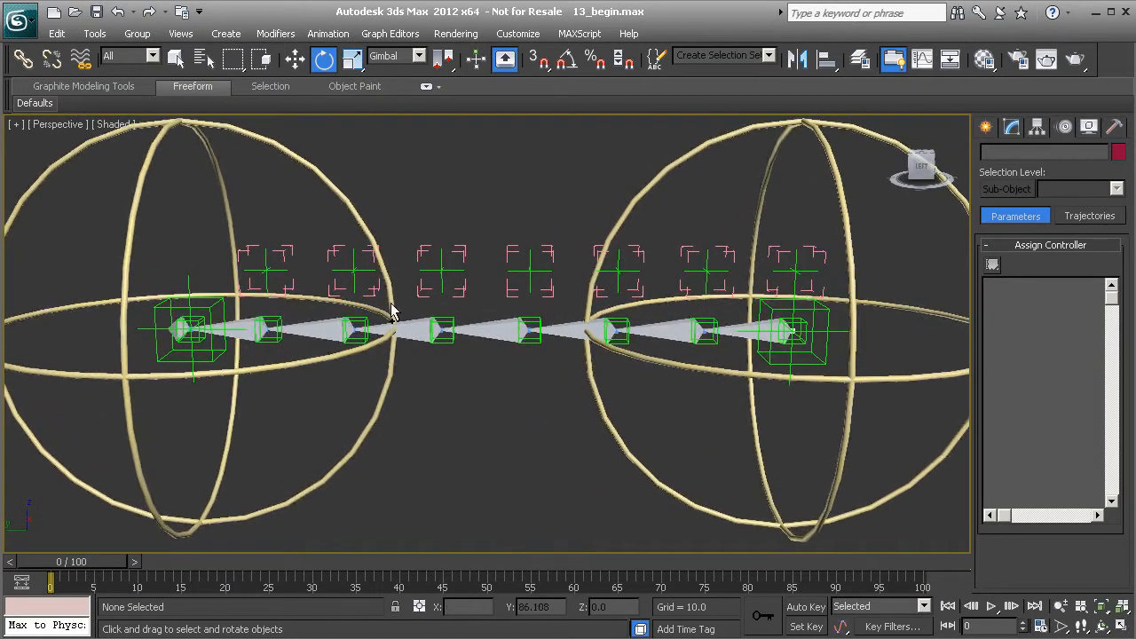
click(357, 269)
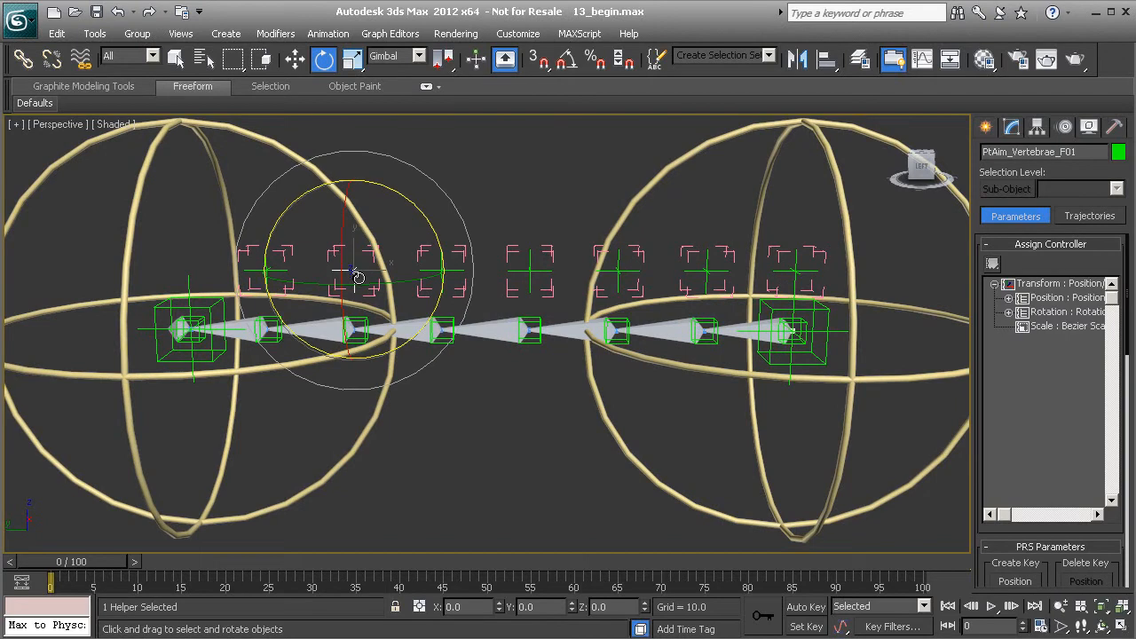
click(447, 223)
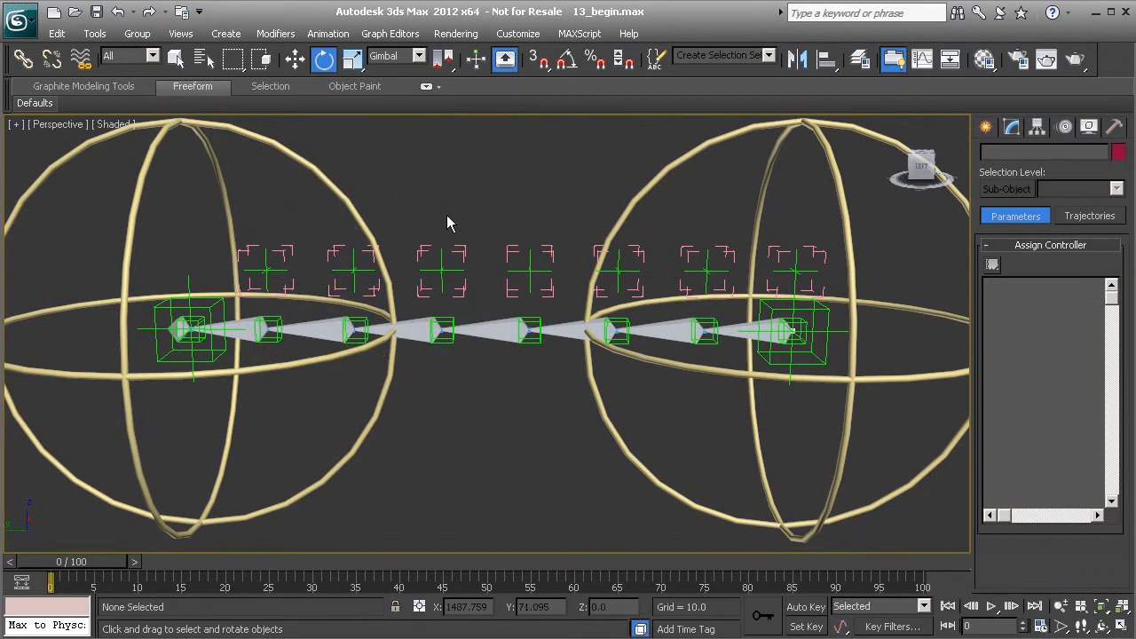
click(328, 250)
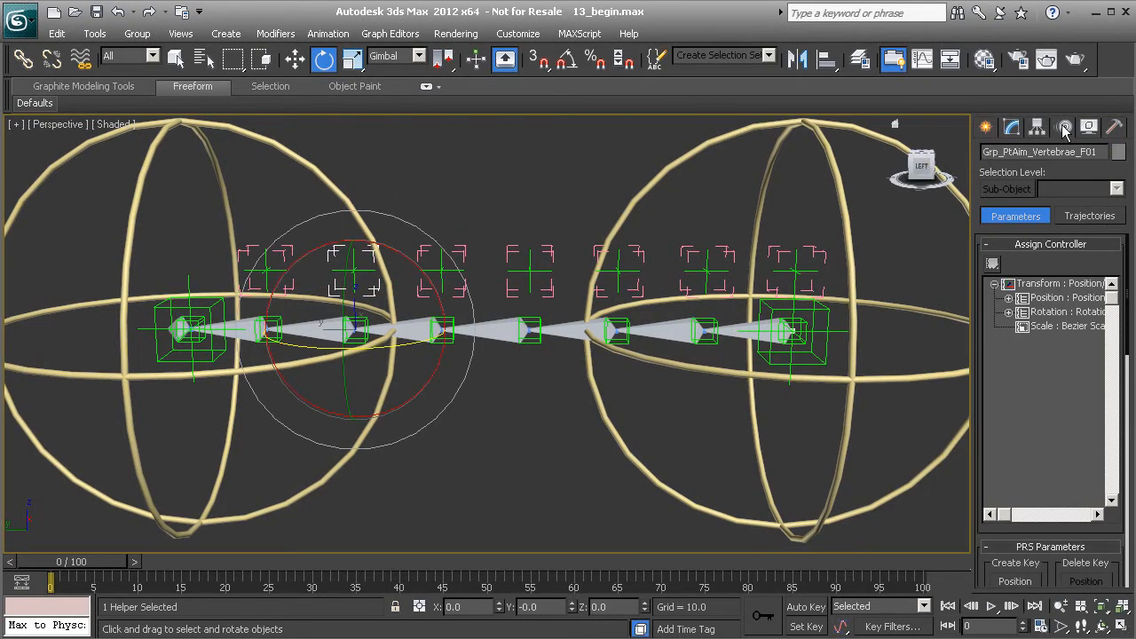
click(1008, 311)
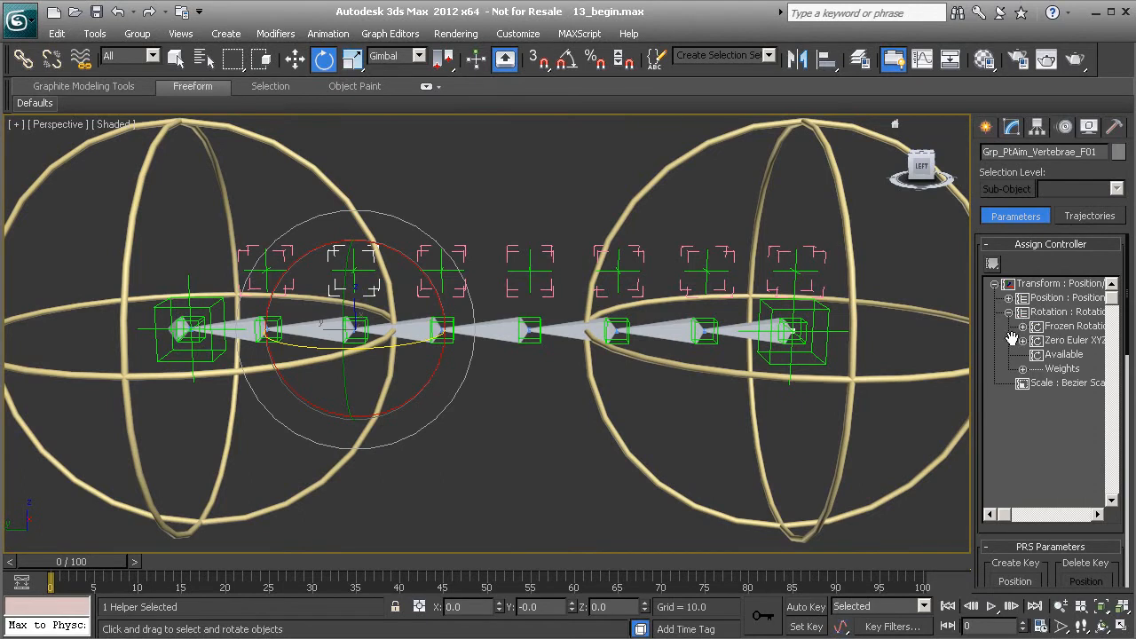
click(1022, 341)
click(1077, 368)
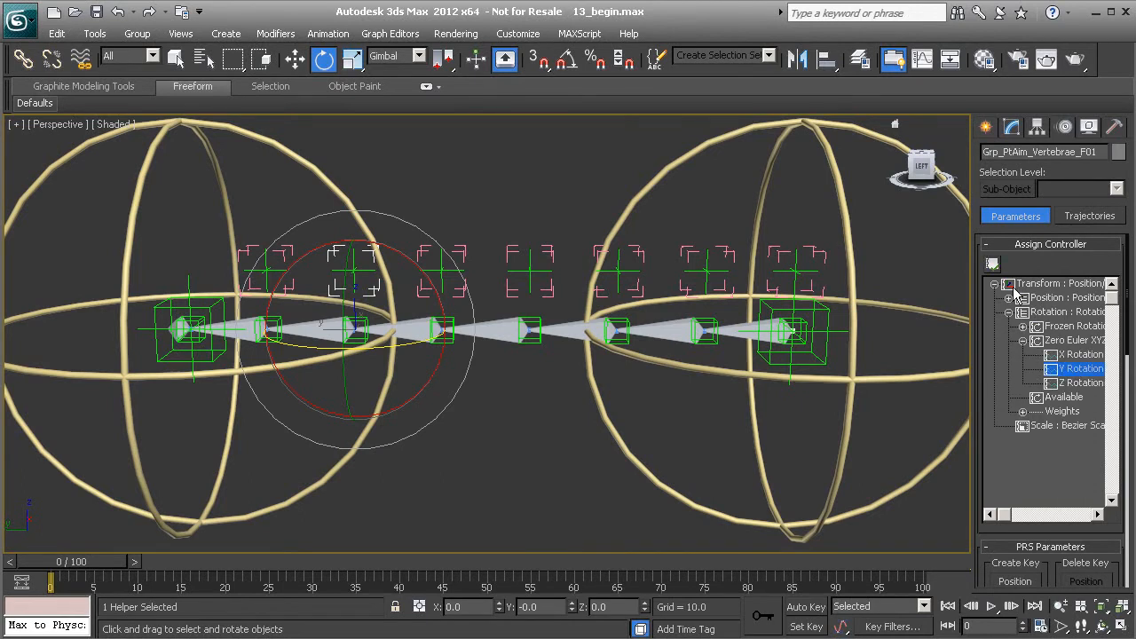
click(994, 266)
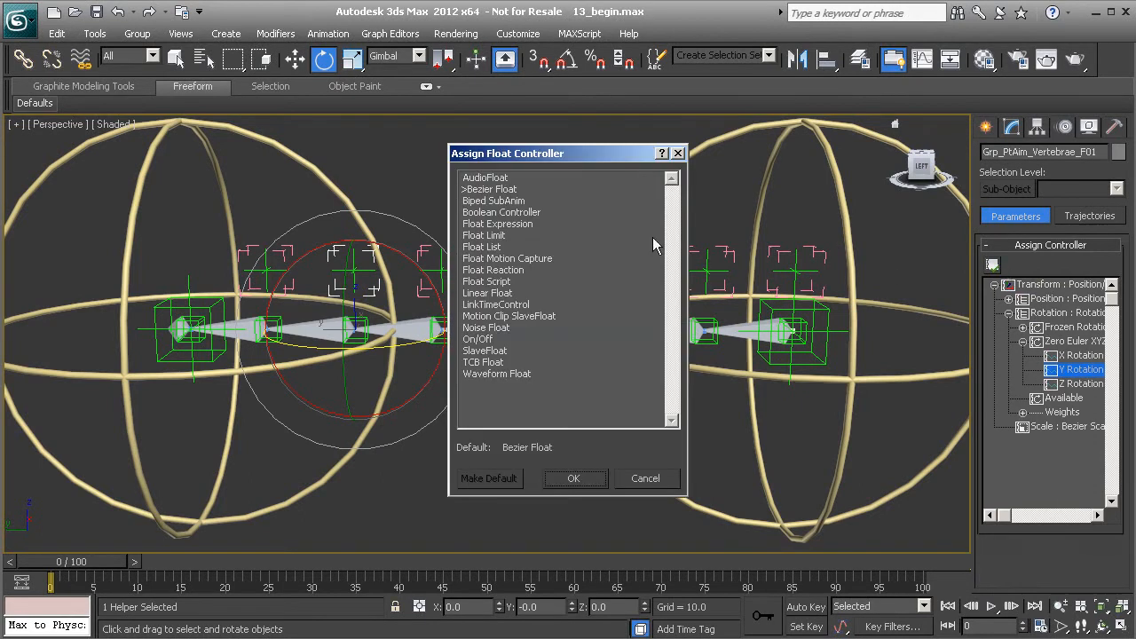
click(485, 216)
click(524, 226)
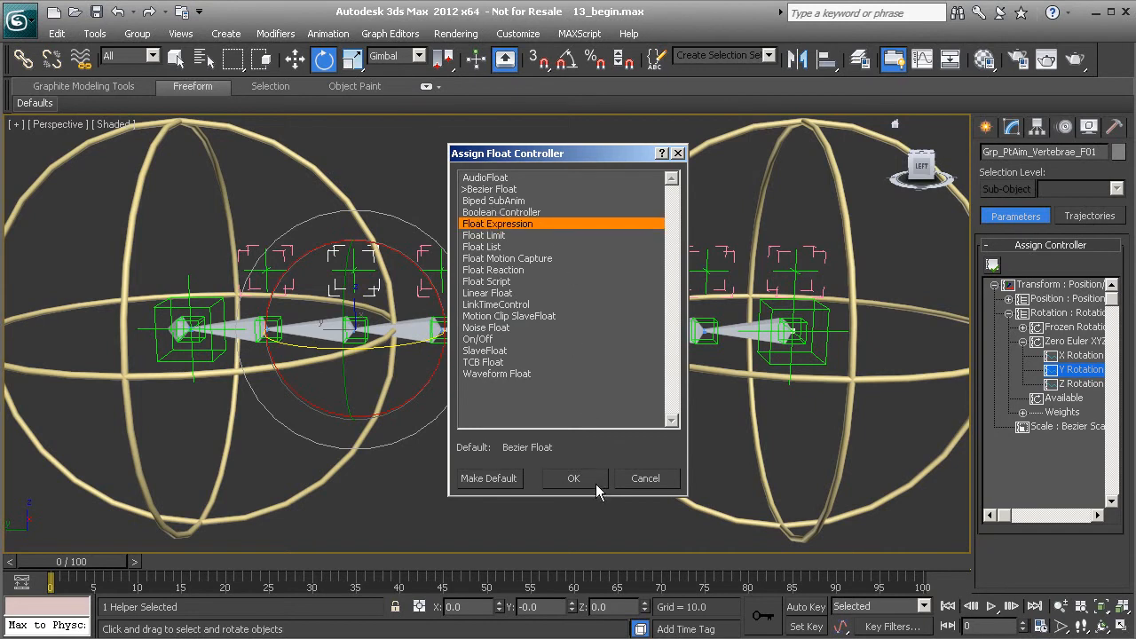
click(573, 478)
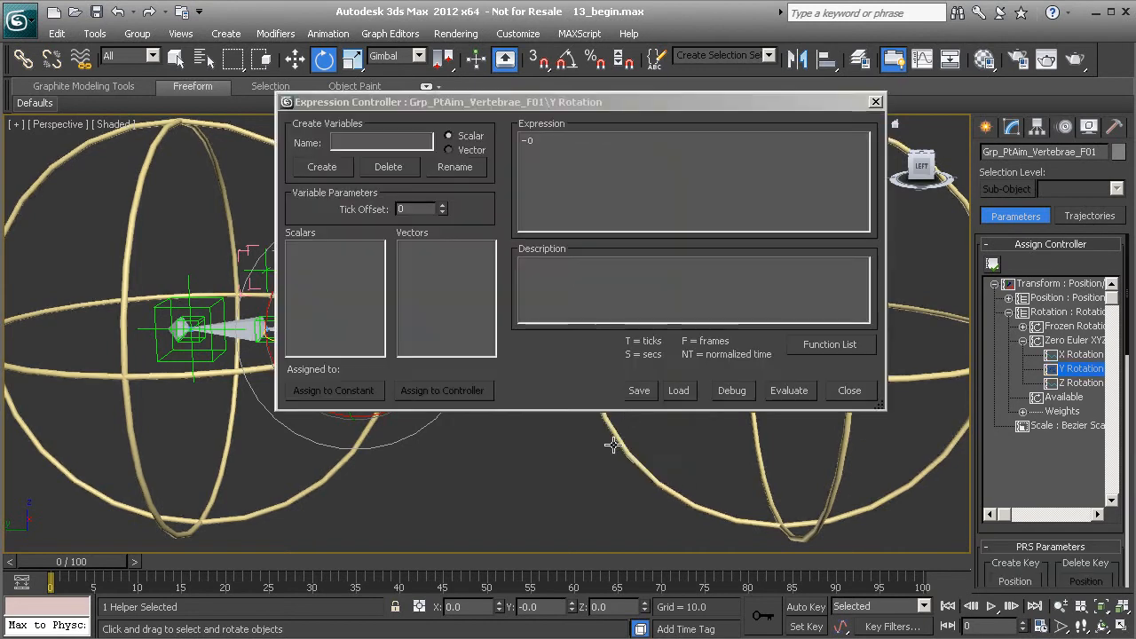
- Create a scalar variable named thorax and assign it to the Zero Euler XYZ Z Rotation track of Cs_Thorax01
click(374, 140)
text(thorax)
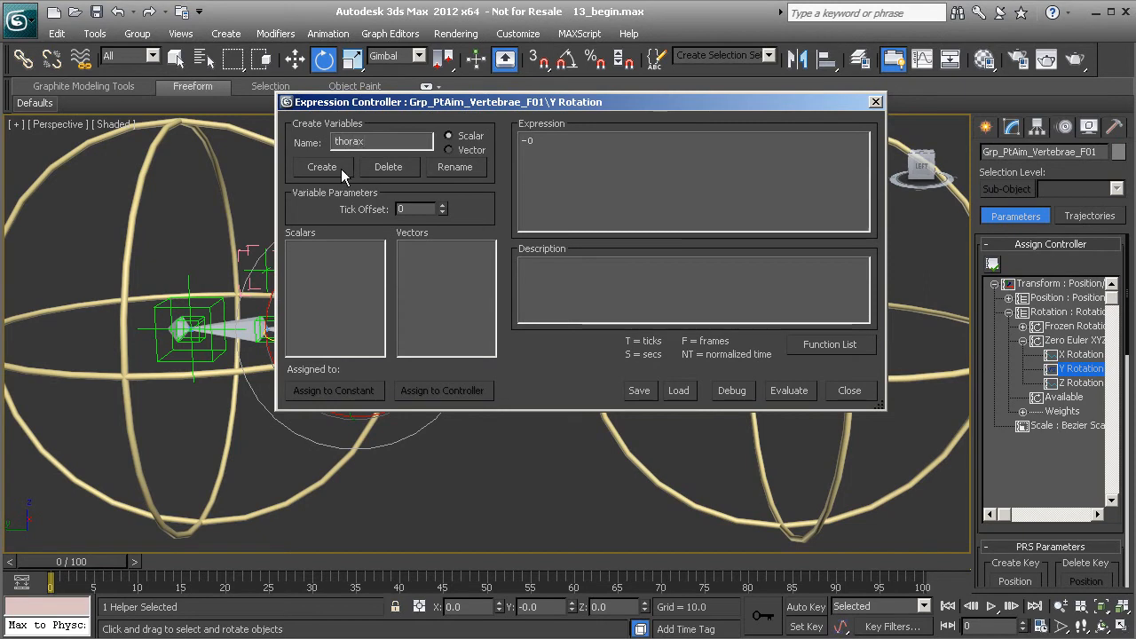
click(306, 167)
click(442, 392)
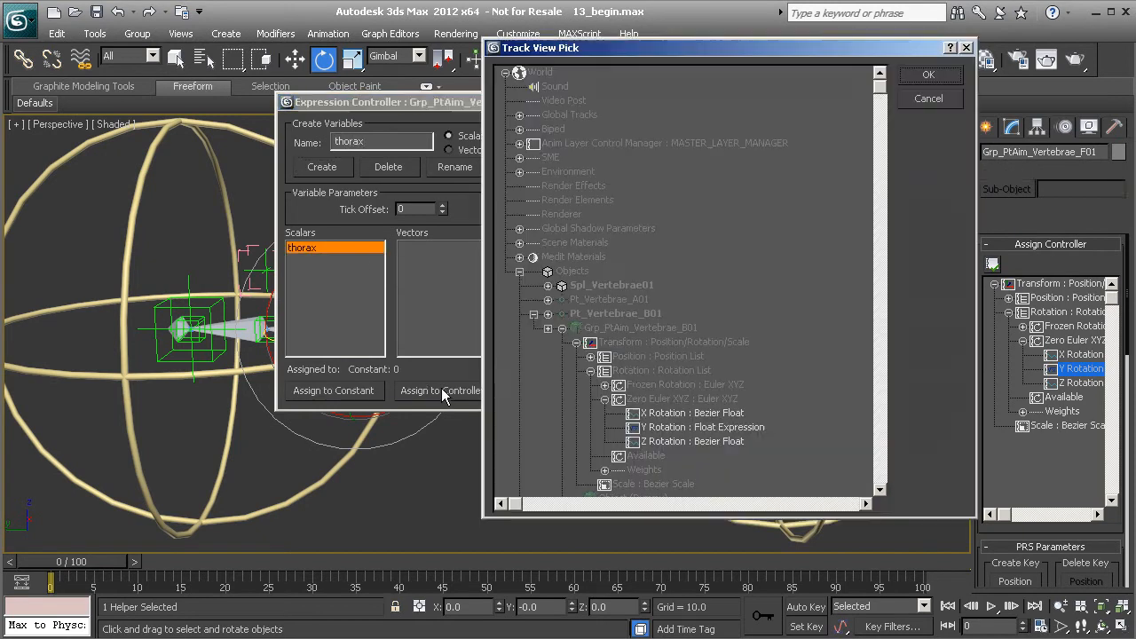
scroll(717, 365, down, 3)
scroll(684, 360, down, 9)
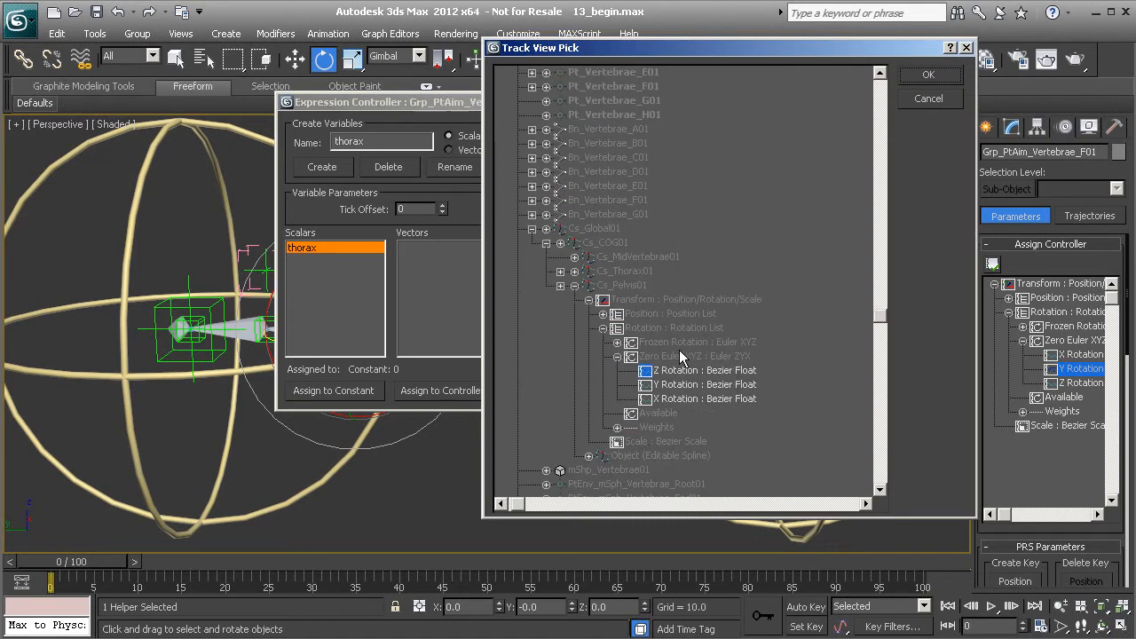
scroll(682, 355, down, 1)
click(565, 271)
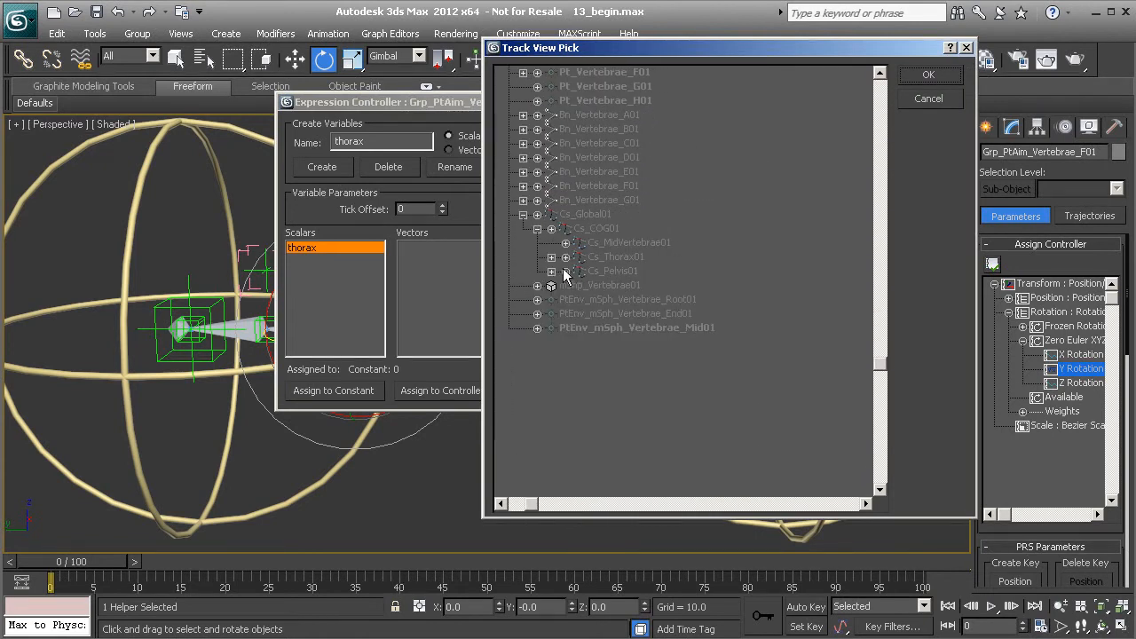
click(565, 256)
scroll(572, 362, down, 1)
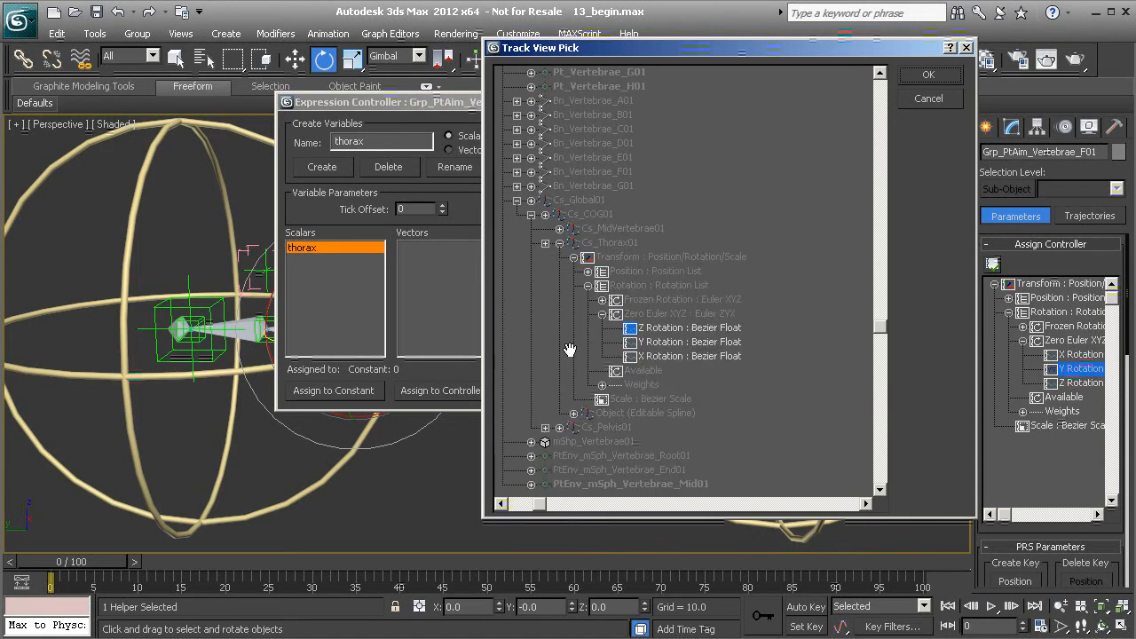
click(685, 328)
click(929, 75)
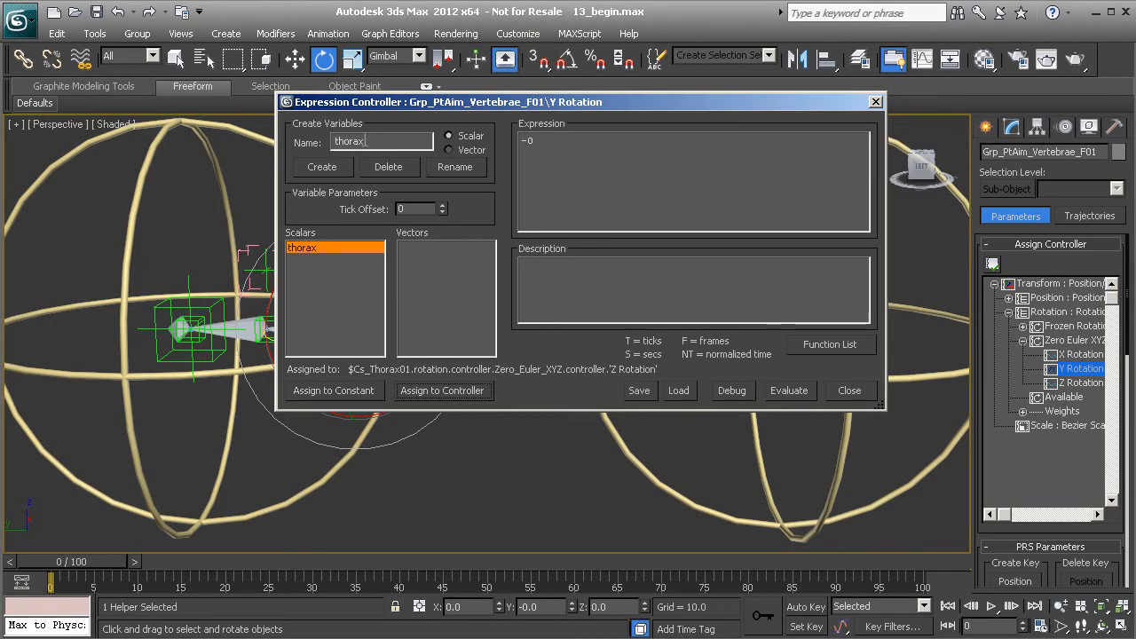
- Add a scalar variable named midVert for Grp_PtAim_Vertebrae_F01 and assign it to the Y Rotation track of Grp_PtAim_Vertebrae_D01
double_click(367, 139)
drag(421, 102, 518, 117)
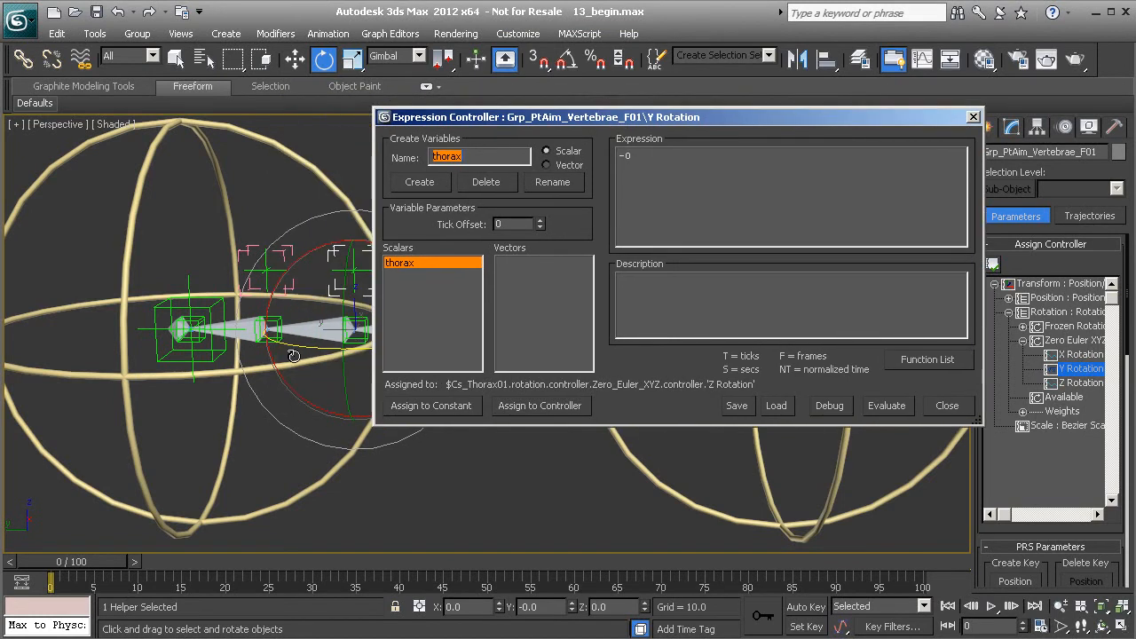
text(midVert)
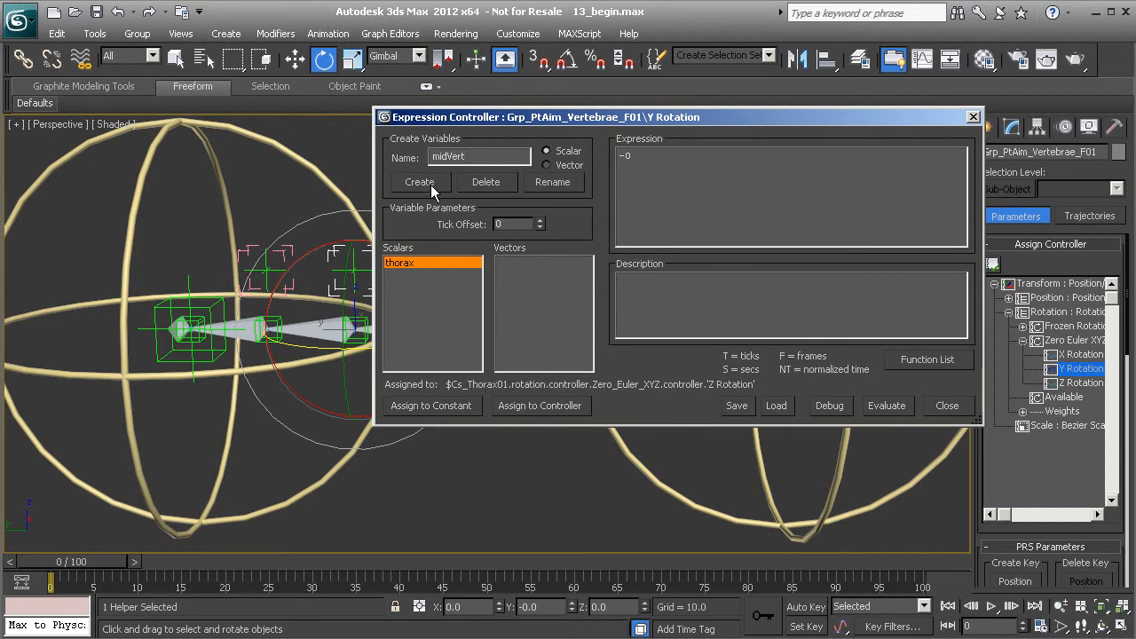
click(431, 189)
click(539, 406)
scroll(652, 200, down, 5)
scroll(643, 359, down, 3)
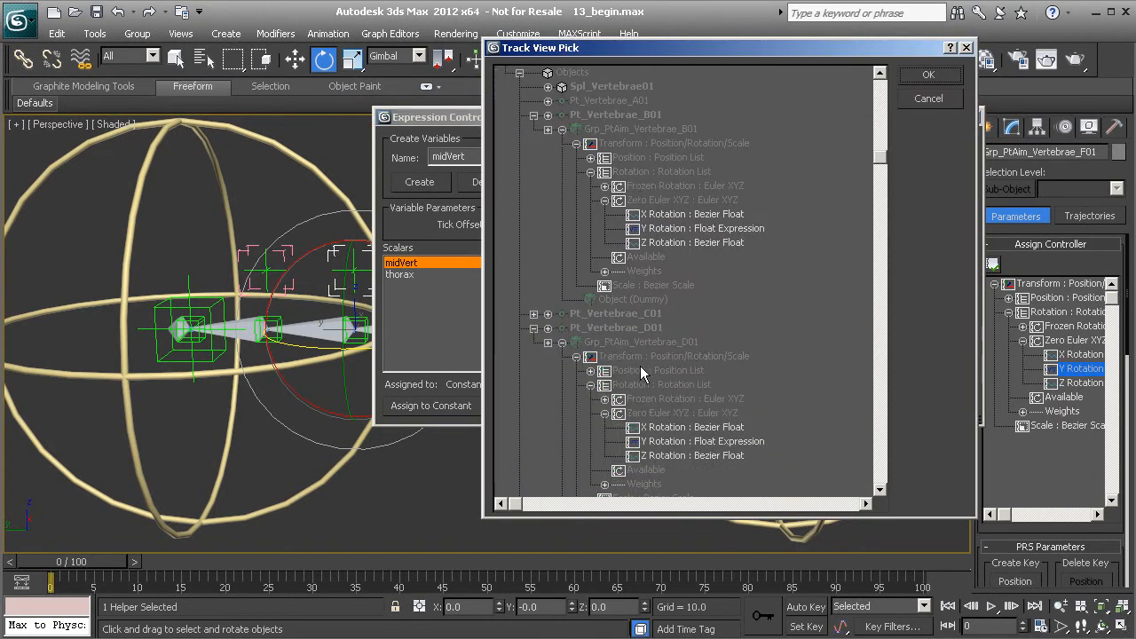
click(663, 315)
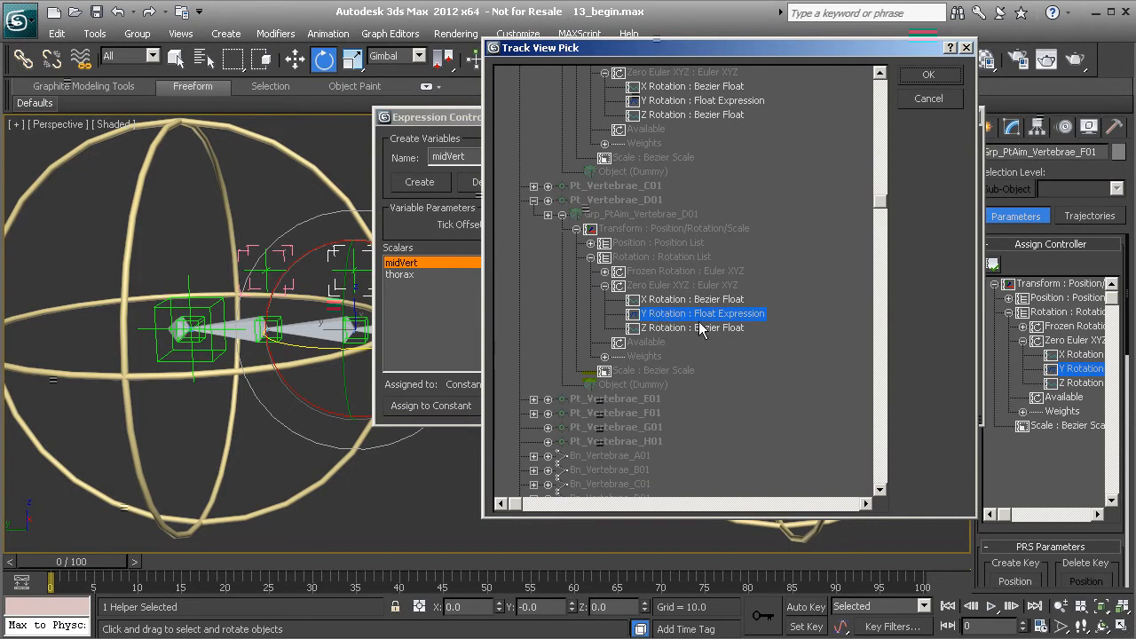
click(929, 77)
- Replace the Y Rotation expression of Grp_PtAim_Vertebrae_F01 with the average of thorax and midVert, and close the controller
click(652, 166)
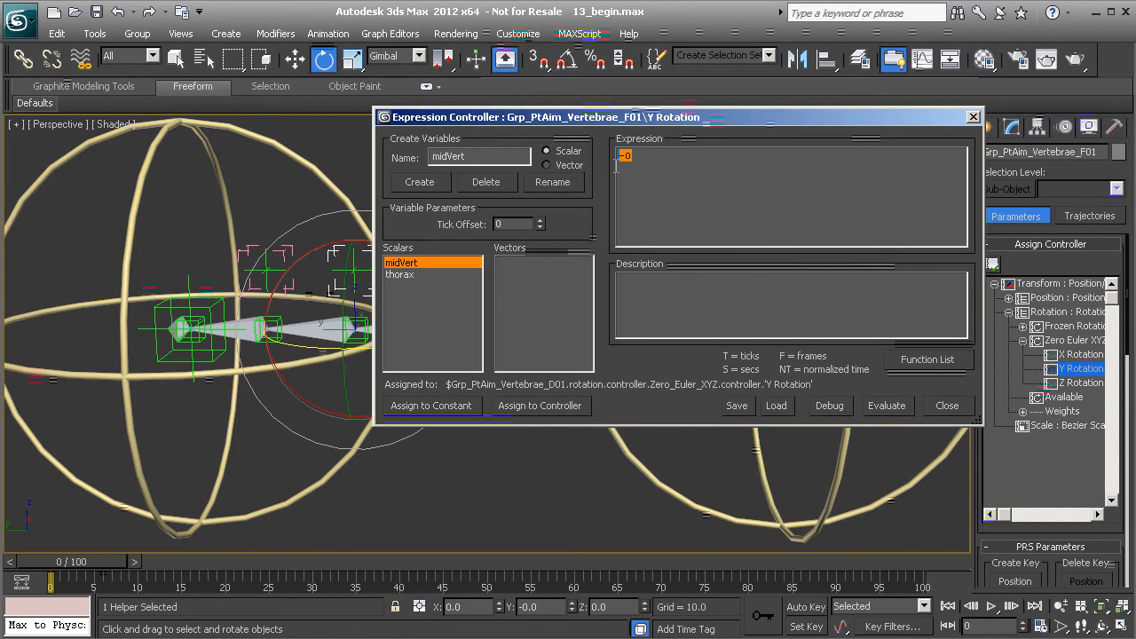
text(())
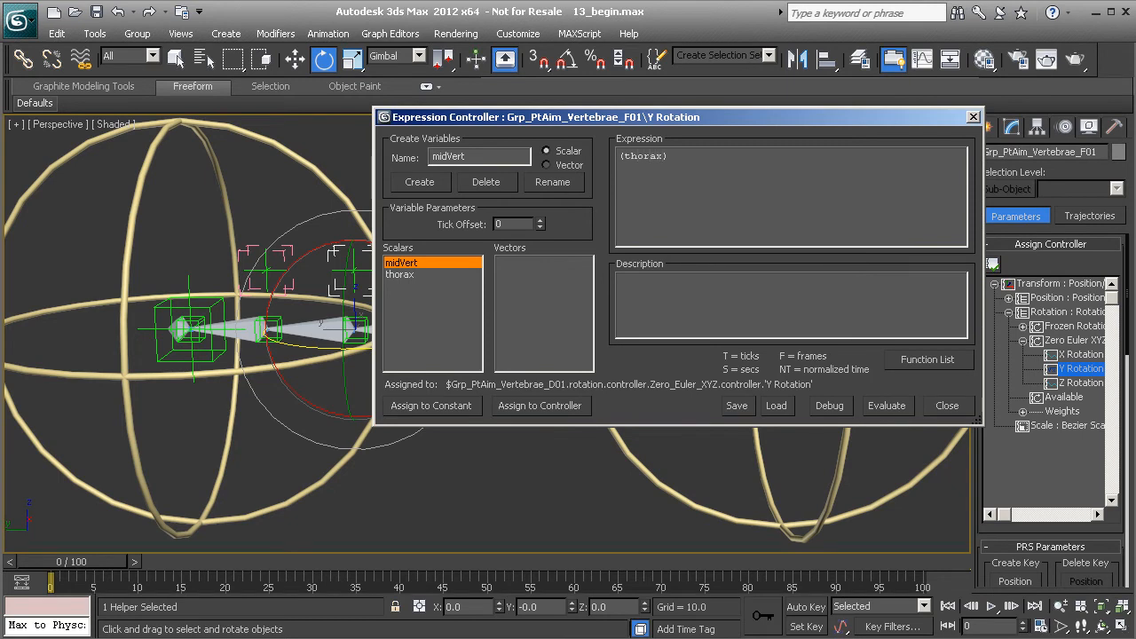
text(thorax + m)
click(834, 408)
click(443, 194)
click(973, 118)
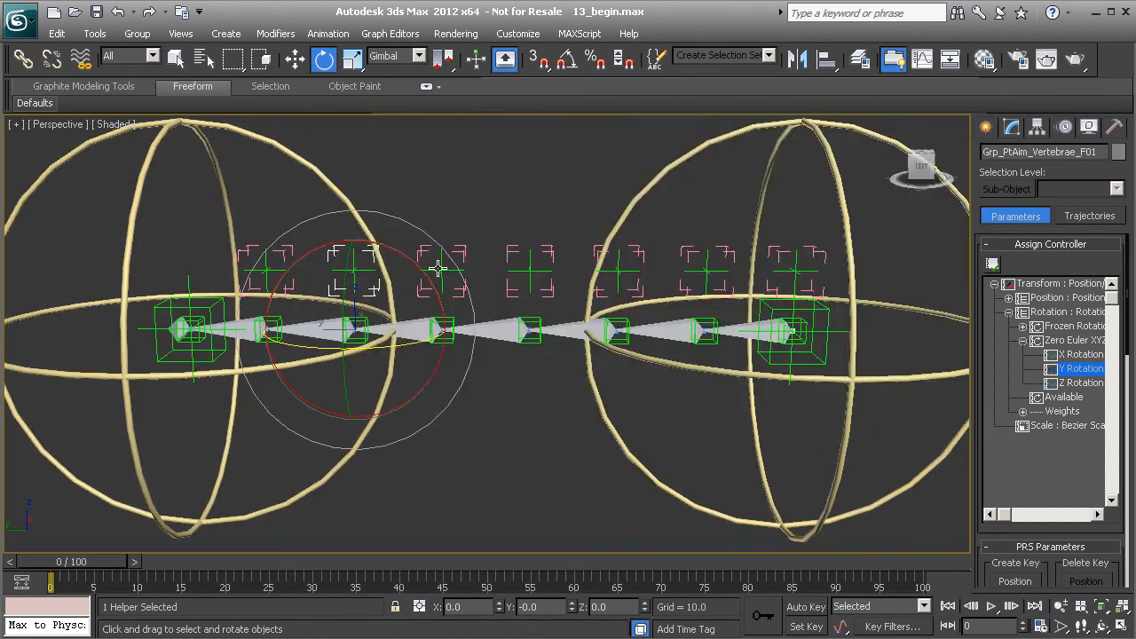
- Rotate Cs_Thorax01 around its Z axis to test the aim helpers' response, undoing each rotation
middle_drag(713, 246, 823, 280)
click(377, 181)
drag(292, 296, 248, 454)
key(ctrl+z)
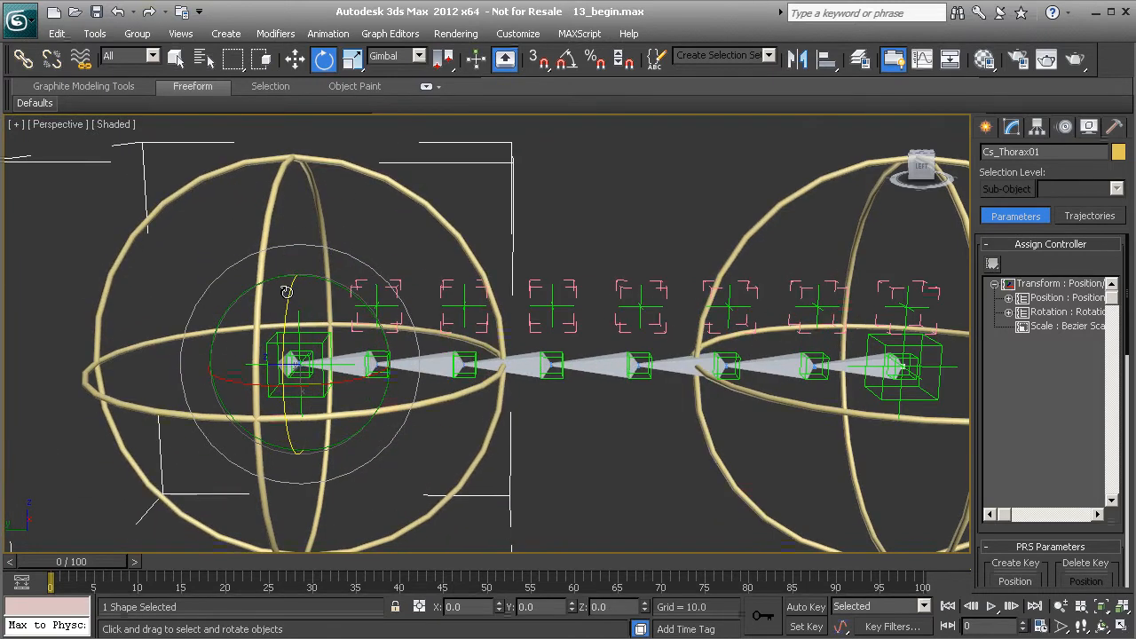
mouse_move(294, 282)
mouse_down()
mouse_move(292, 238)
mouse_move(294, 262)
mouse_up()
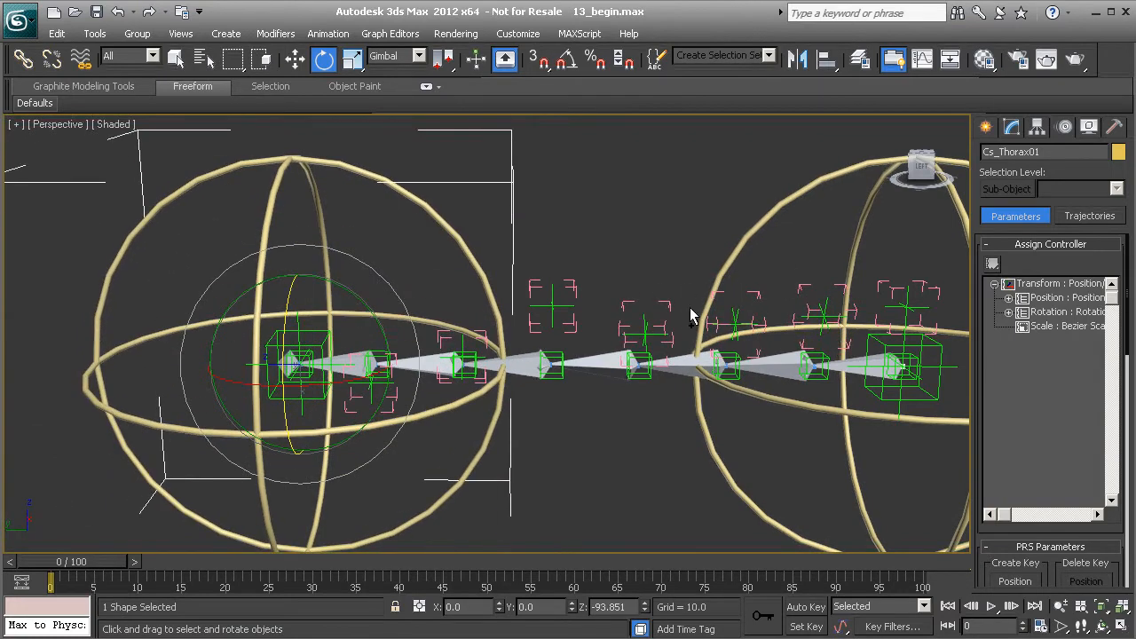
key(ctrl+z)
- Assign a Float Expression controller to the Zero Euler XYZ Y Rotation track of Grp_PtAim_Vertebrae_E01
middle_drag(447, 292, 430, 252)
scroll(449, 238, up, 2)
click(435, 242)
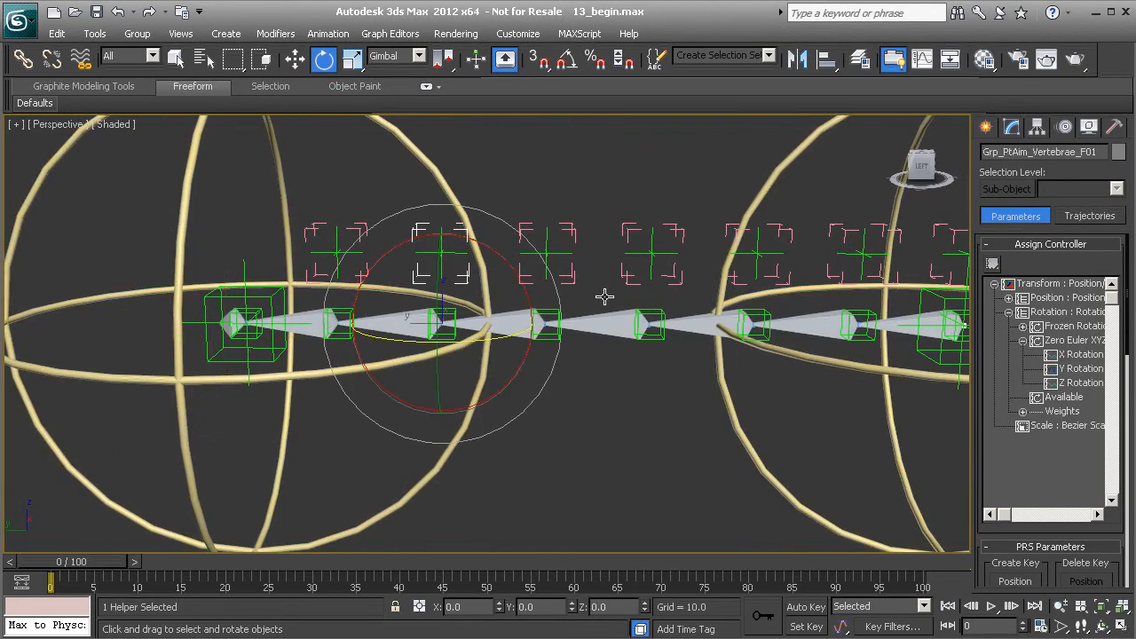
middle_drag(499, 292, 551, 308)
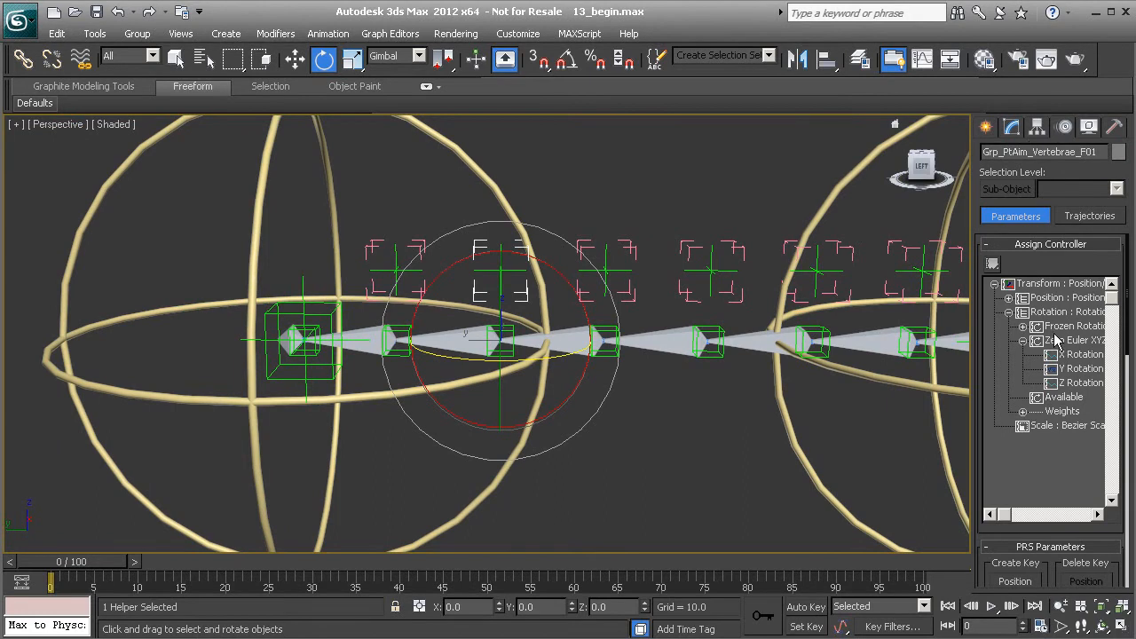
alt+middle_drag(617, 297, 596, 289)
click(634, 248)
middle_drag(676, 261, 597, 255)
click(1008, 312)
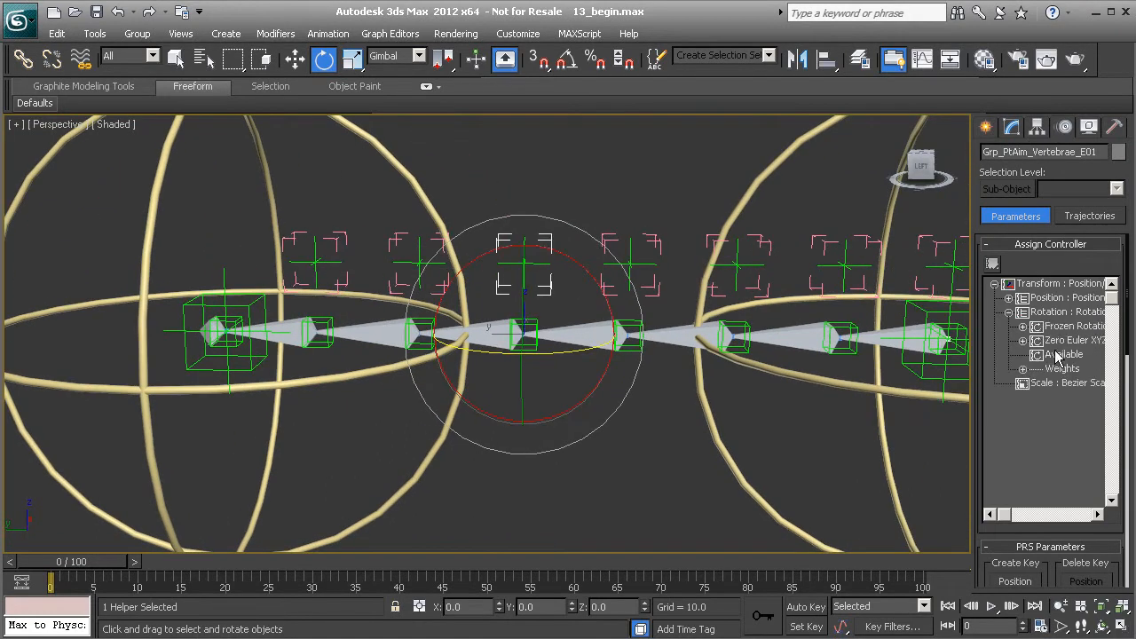
click(1022, 341)
click(1074, 369)
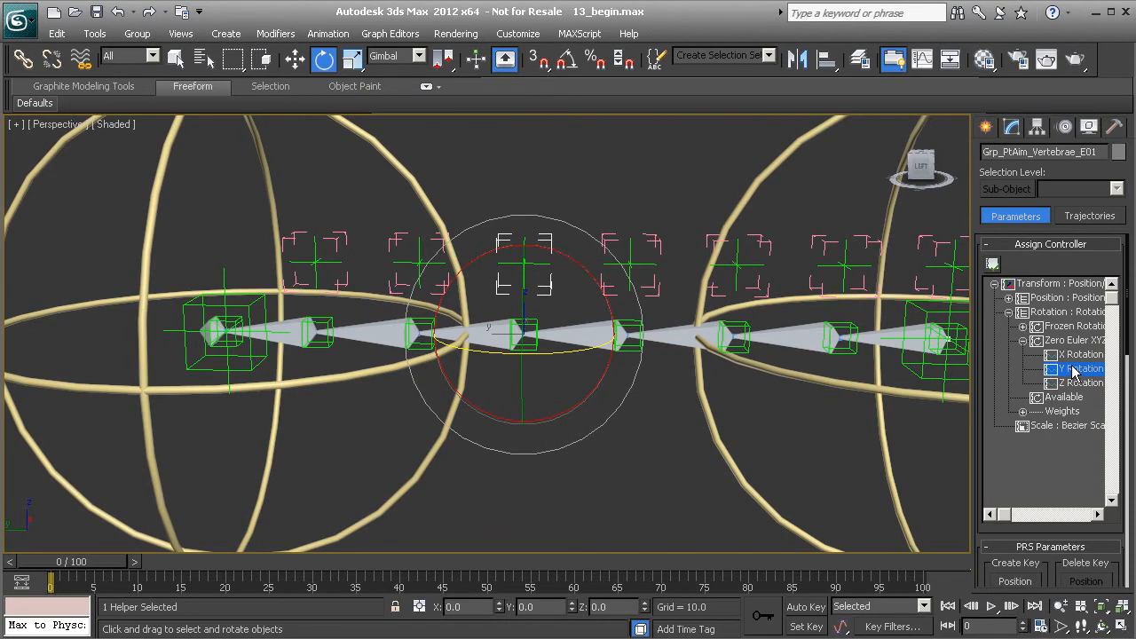
click(993, 264)
click(519, 225)
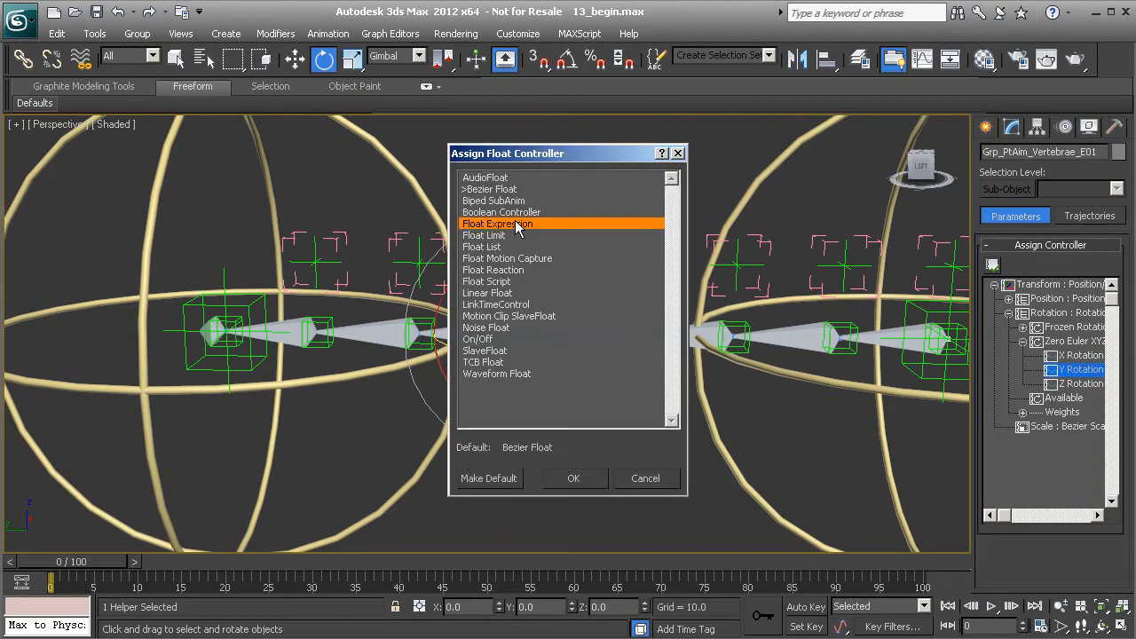
click(577, 479)
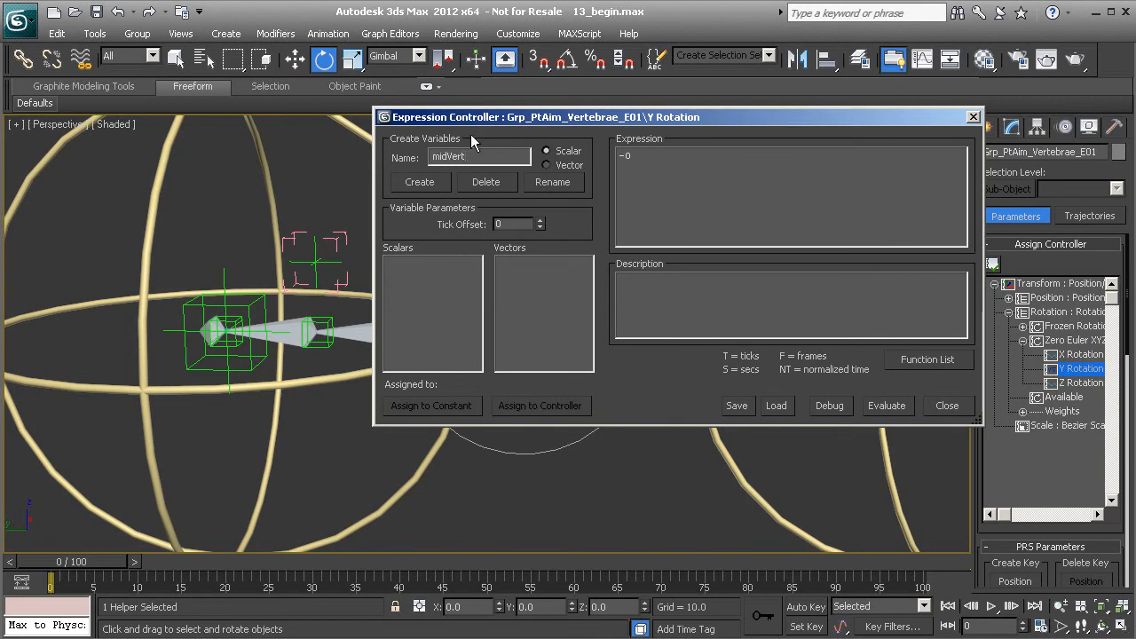
- Create a scalar variable midVert for Grp_PtAim_Vertebrae_E01 and assign it to the Y Rotation track of Grp_PtAim_Vertebrae_D01
click(433, 182)
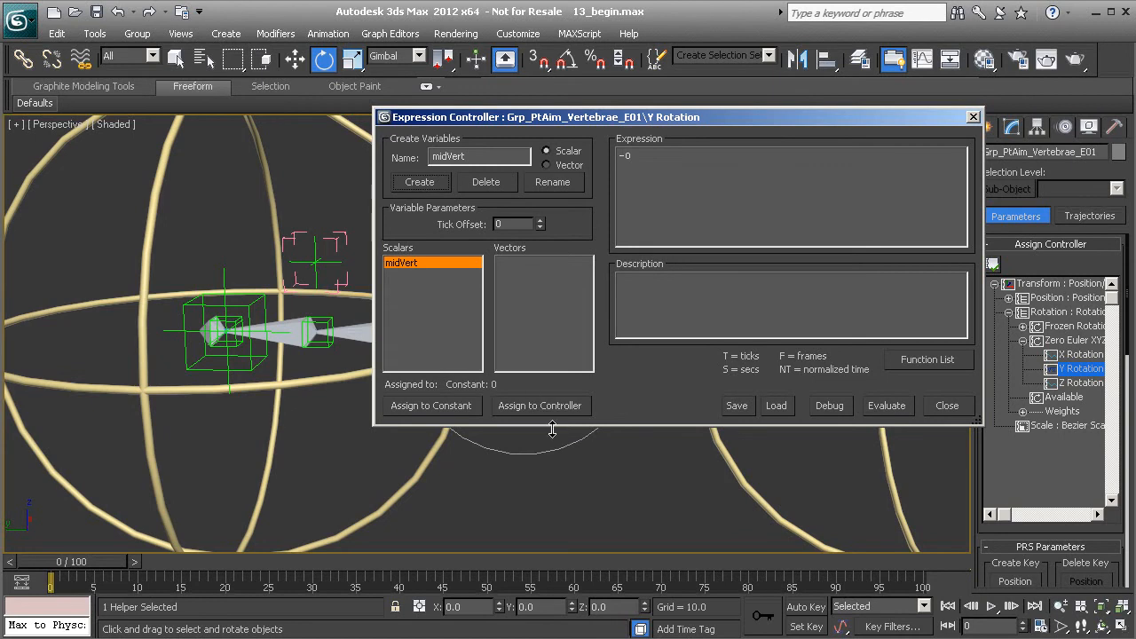
click(564, 408)
scroll(654, 345, down, 6)
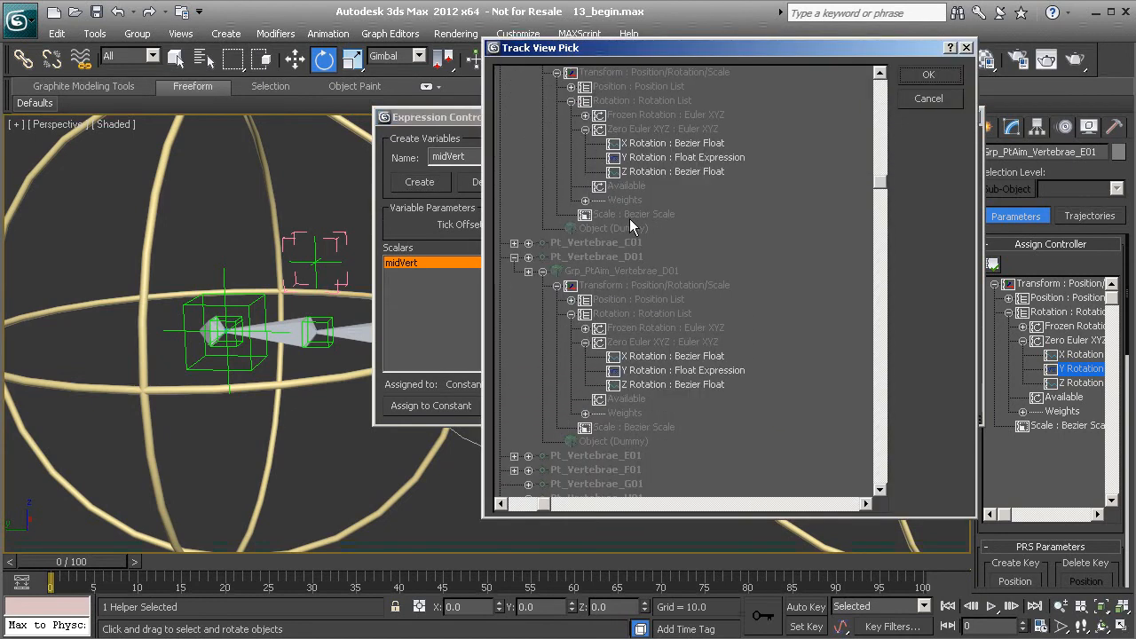
click(642, 370)
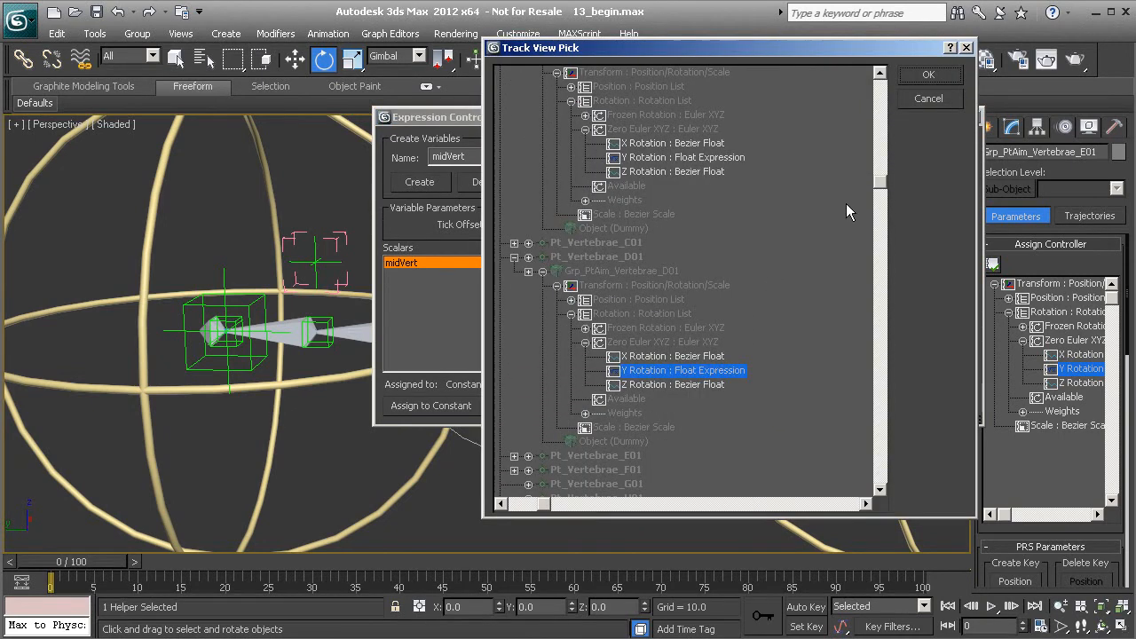
click(928, 76)
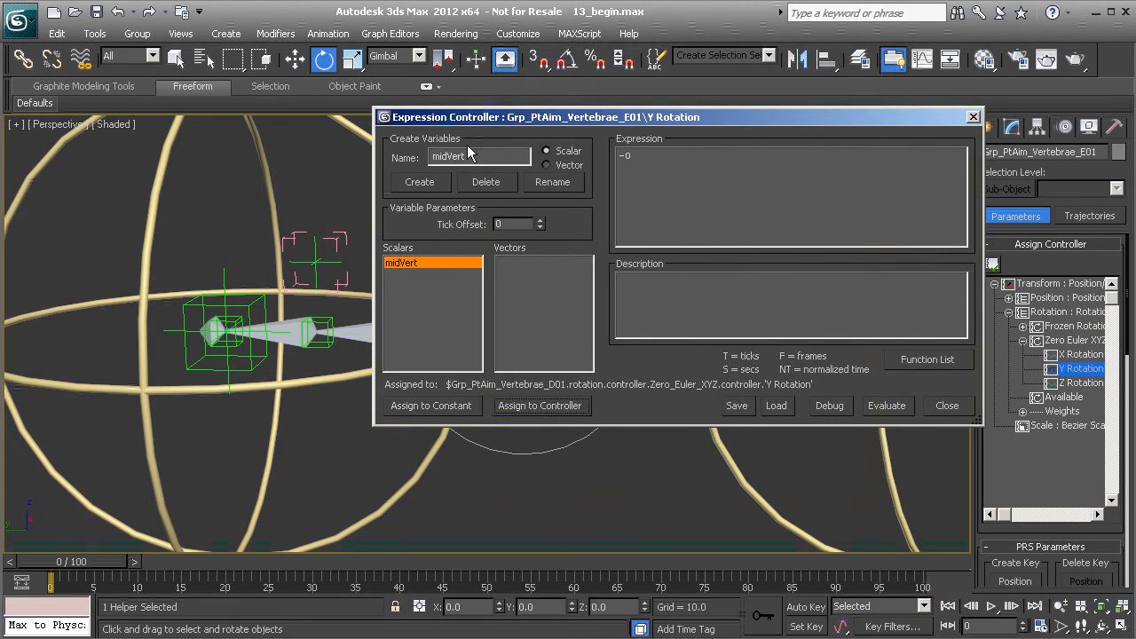
- Add a second scalar variable named vert_f to the Y Rotation expression of Grp_PtAim_Vertebrae_E01
drag(532, 124, 607, 129)
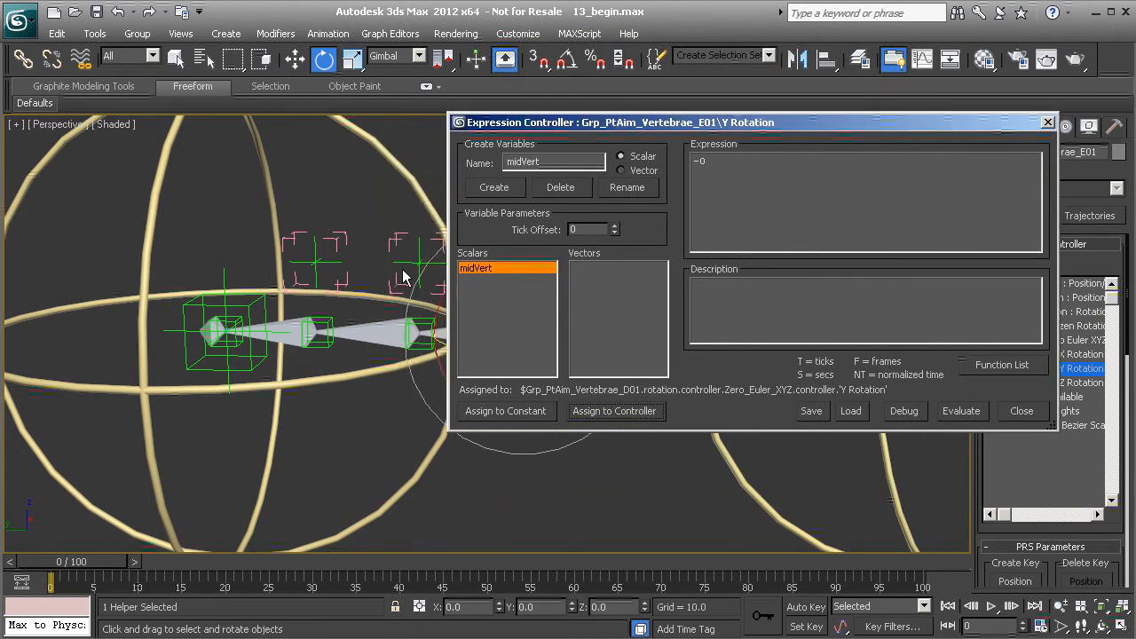
drag(592, 132, 523, 114)
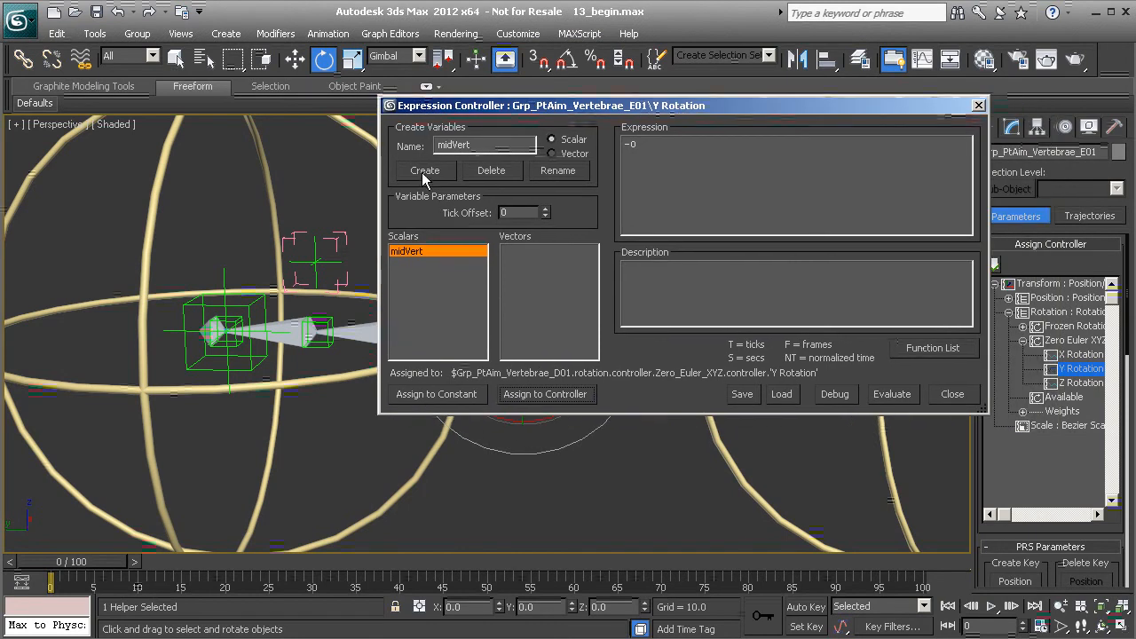
click(424, 171)
click(497, 445)
double_click(488, 143)
text(vert_f)
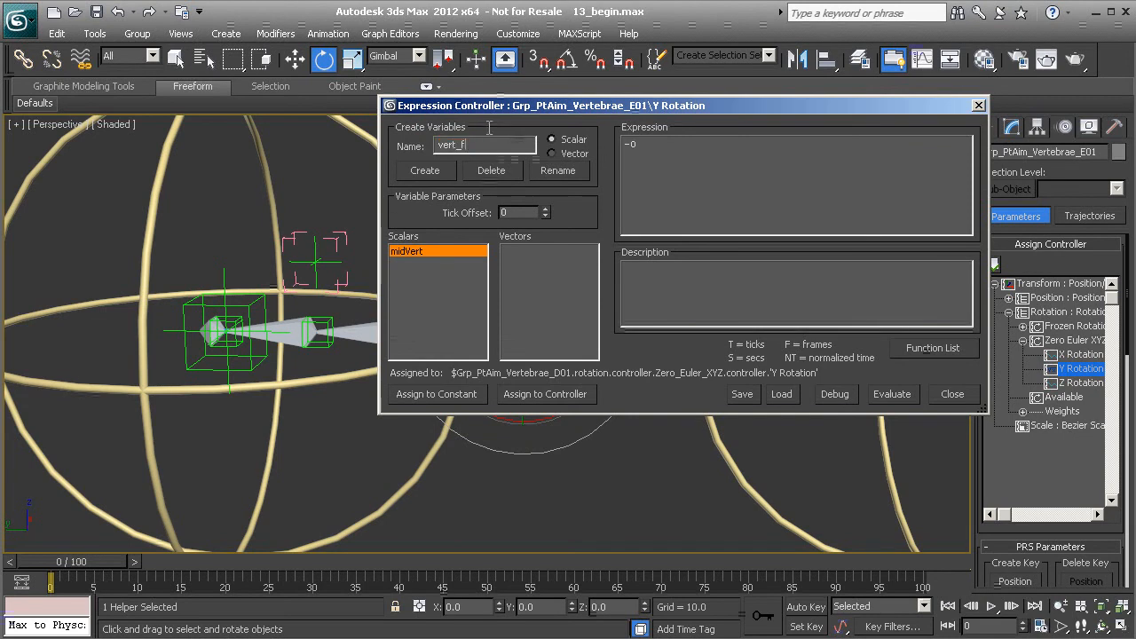
click(426, 171)
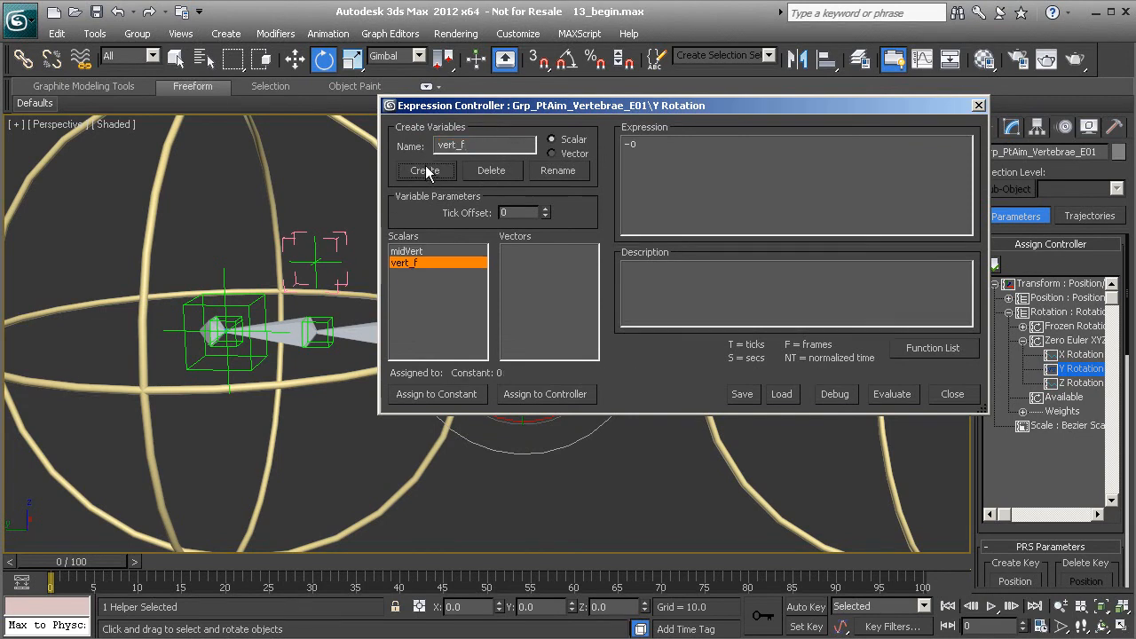
- Assign vert_f to the Zero Euler XYZ Y Rotation Float Expression track of Grp_PtAim_Vertebrae_F01
click(545, 394)
scroll(716, 386, down, 5)
scroll(636, 310, down, 3)
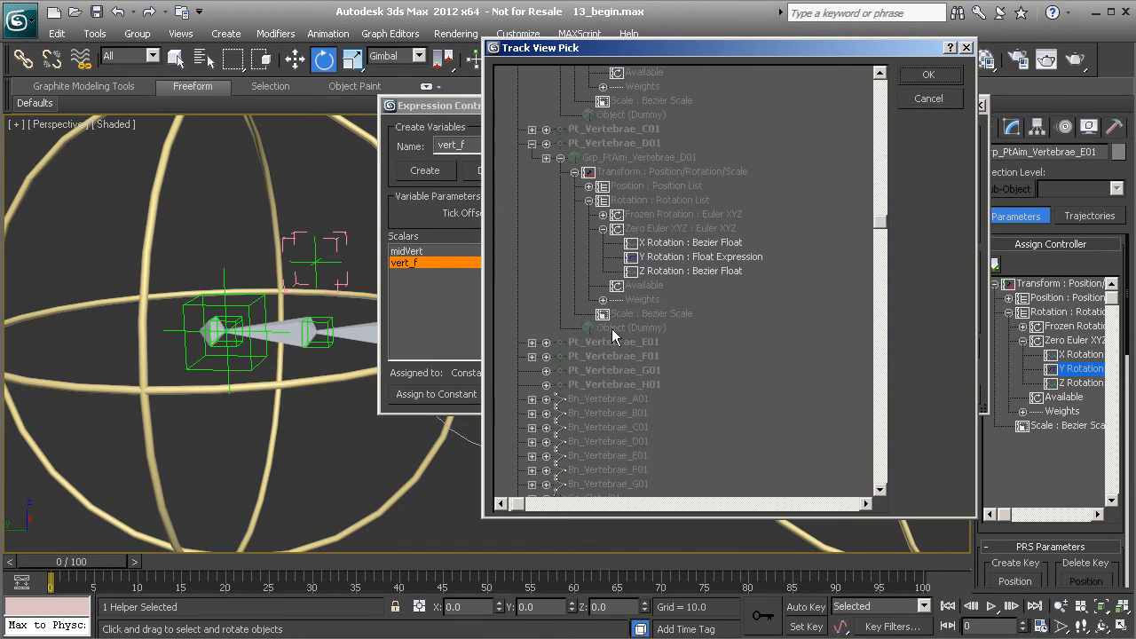
scroll(614, 332, down, 1)
click(533, 327)
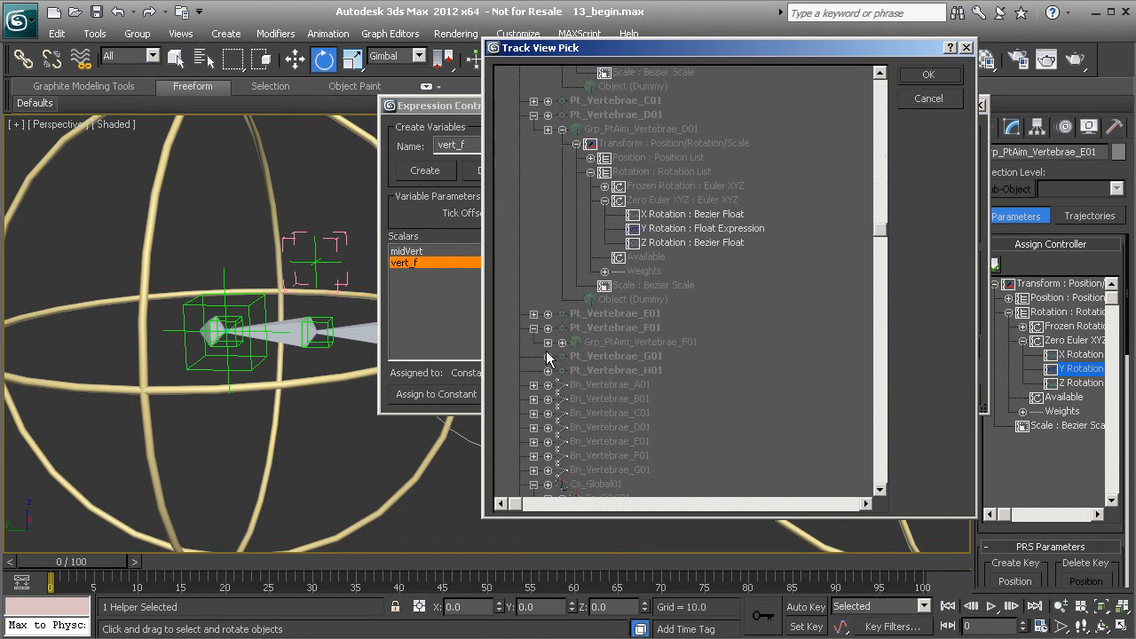
click(561, 342)
scroll(634, 351, down, 1)
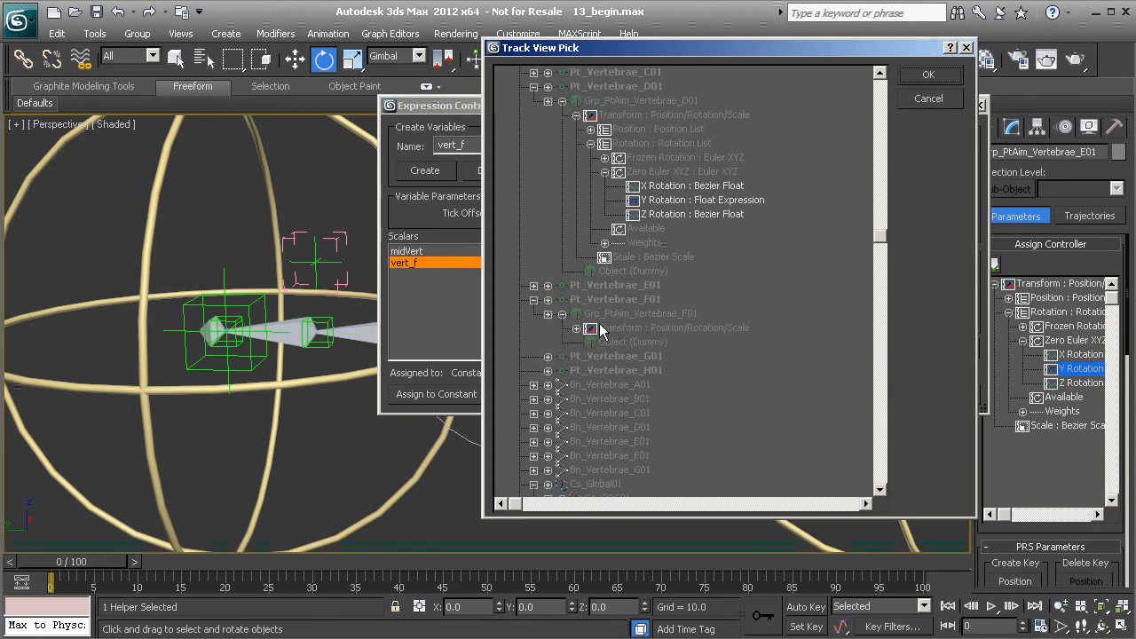
click(574, 329)
click(591, 356)
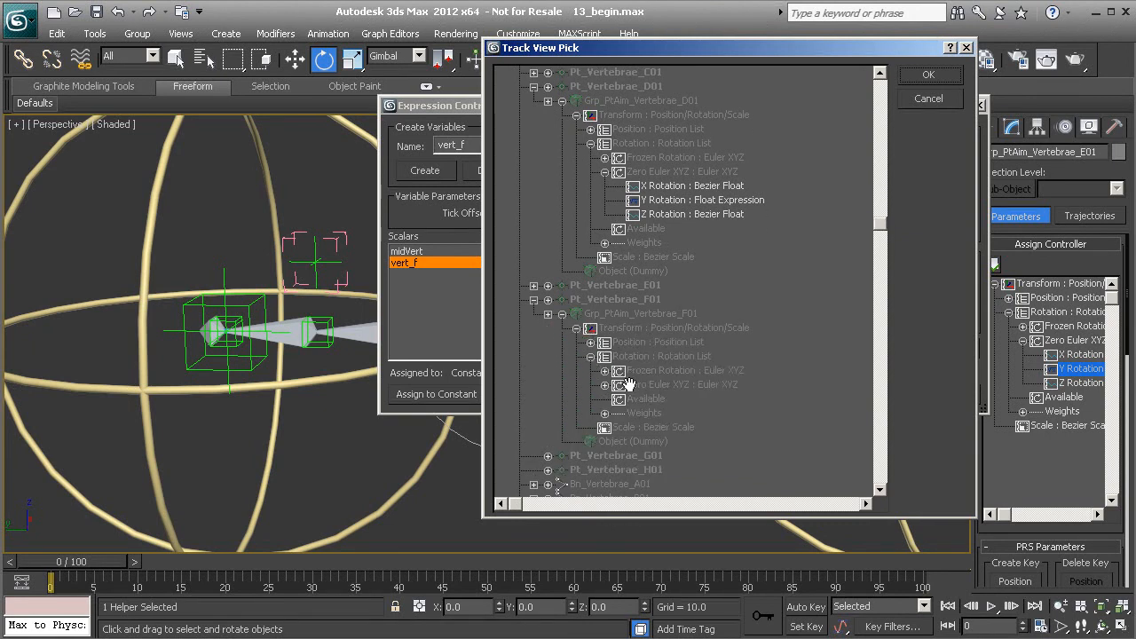
click(605, 384)
click(678, 416)
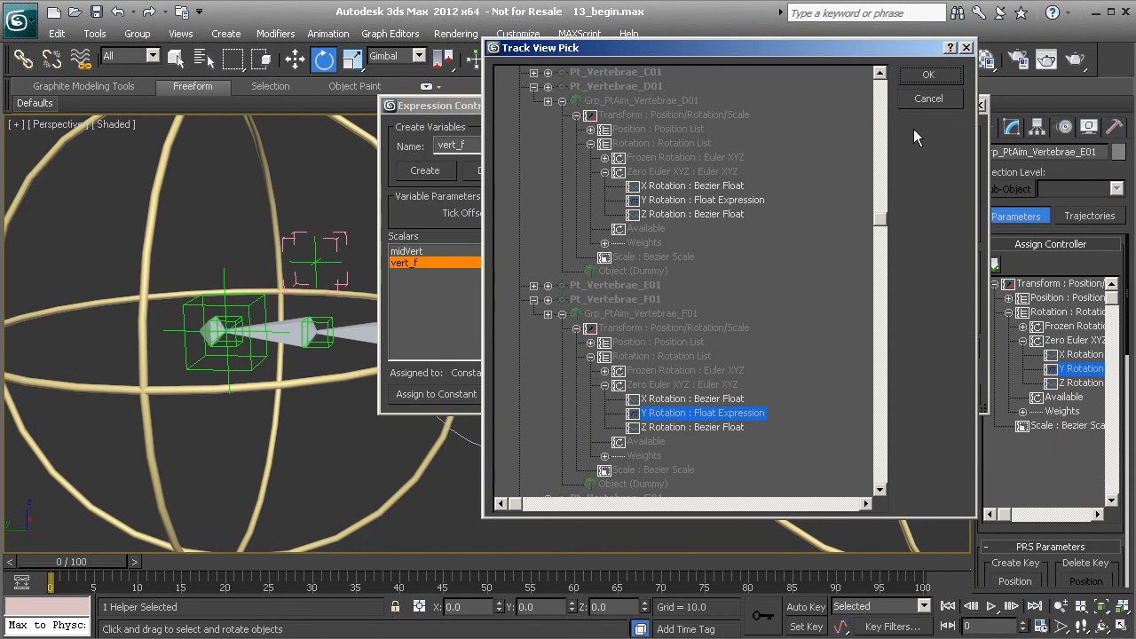
click(928, 76)
- Replace the Y Rotation expression of Grp_PtAim_Vertebrae_E01 with the average of midVert and vert_f, evaluate it and close the controller
double_click(649, 151)
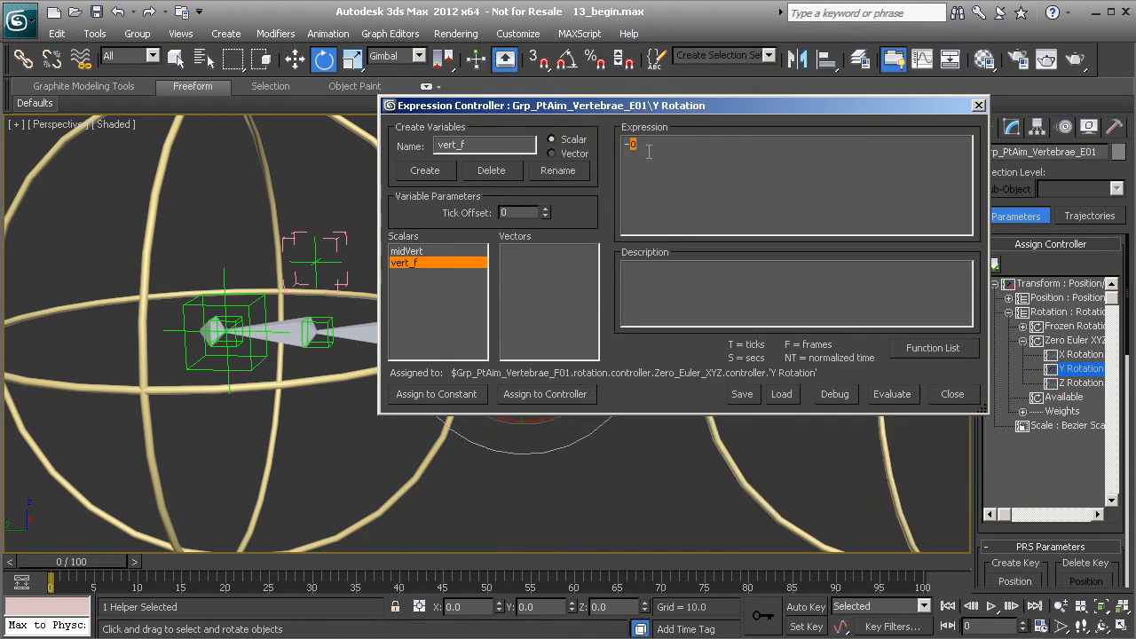
text(())
click(886, 394)
click(978, 105)
- Rotate Cs_Thorax01 to test how the vertebra aim helpers follow, and cancel the rotation
scroll(362, 311, down, 5)
click(384, 234)
click(393, 221)
drag(430, 336, 326, 489)
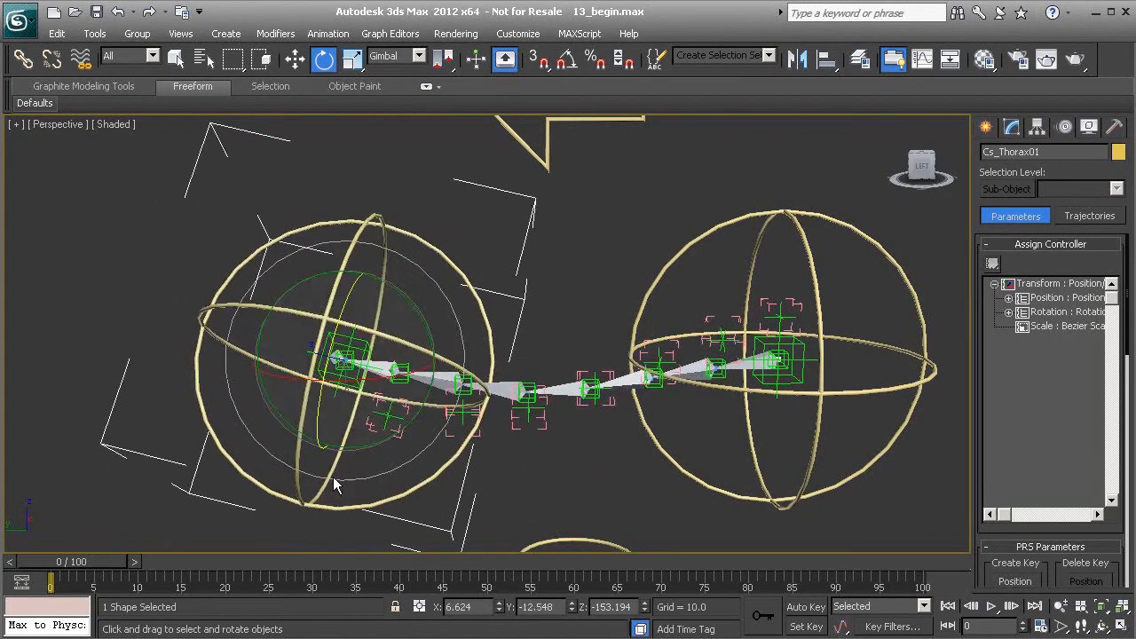
right_click(327, 488)
- Rotate Cs_Pelvis01 to test the aim helpers' response from the pelvis end, and undo the rotation
click(802, 245)
middle_drag(788, 274, 695, 267)
drag(722, 284, 713, 471)
key(ctrl+z)
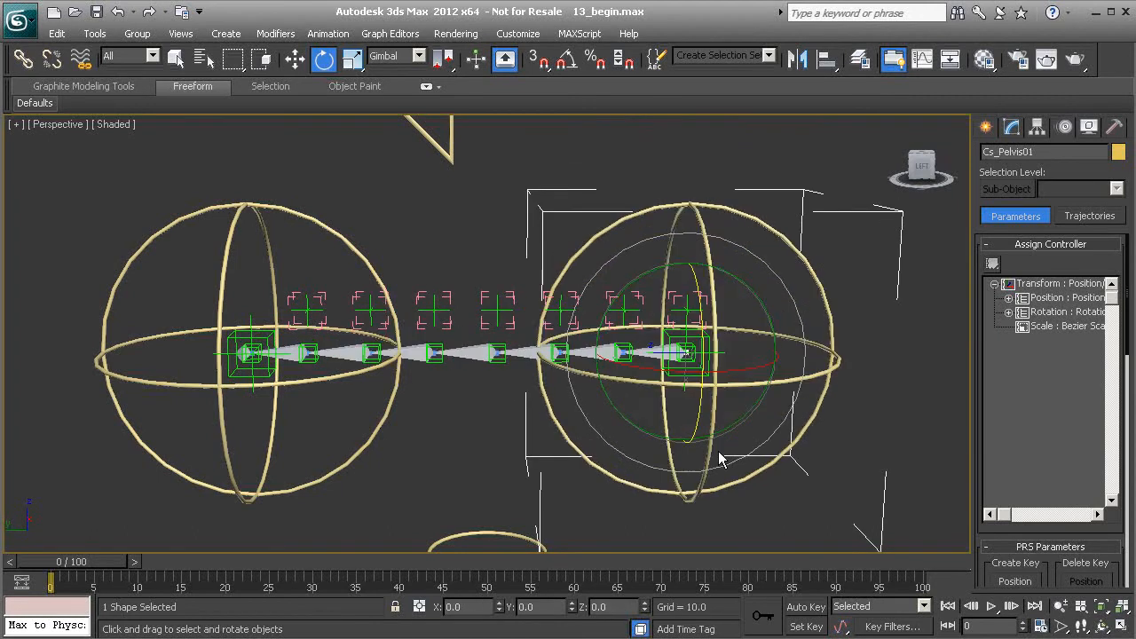
- Test-rotate Cs_Thorax01 and Cs_Pelvis01 alternately to compare the helpers' response from both ends of the spine, reverting each rotation
click(346, 243)
drag(266, 300, 273, 466)
key(ctrl+z)
click(698, 216)
drag(713, 321, 709, 115)
right_click(709, 115)
click(332, 232)
drag(264, 314, 278, 210)
right_click(279, 210)
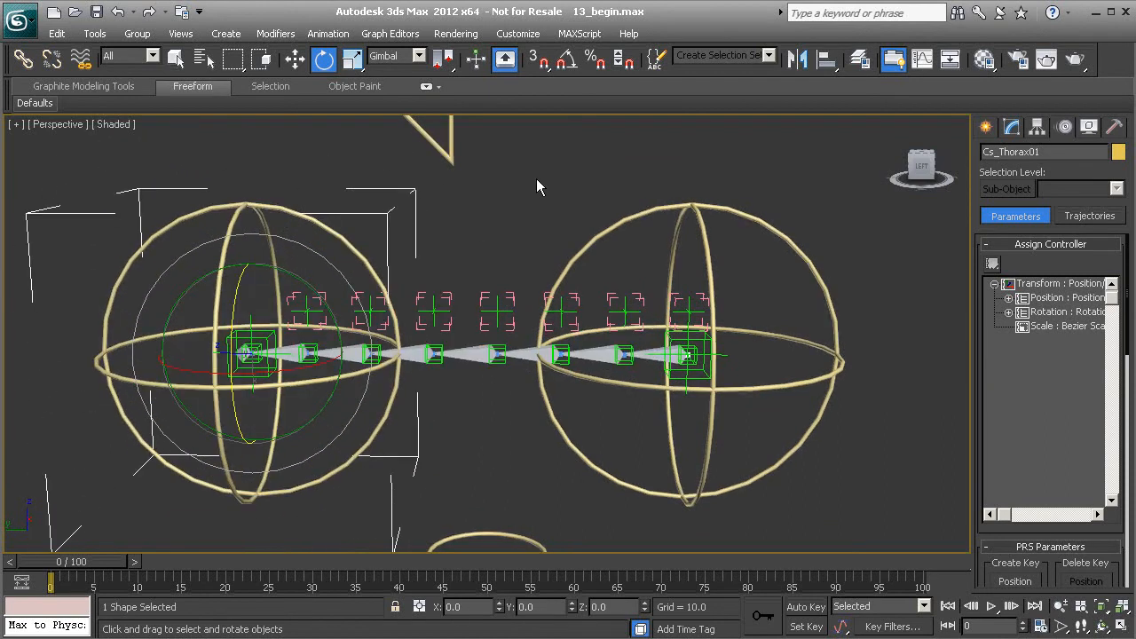
- Clear the selection and examine the whole spine rig from an angled view
click(538, 178)
alt+middle_drag(470, 287, 448, 255)
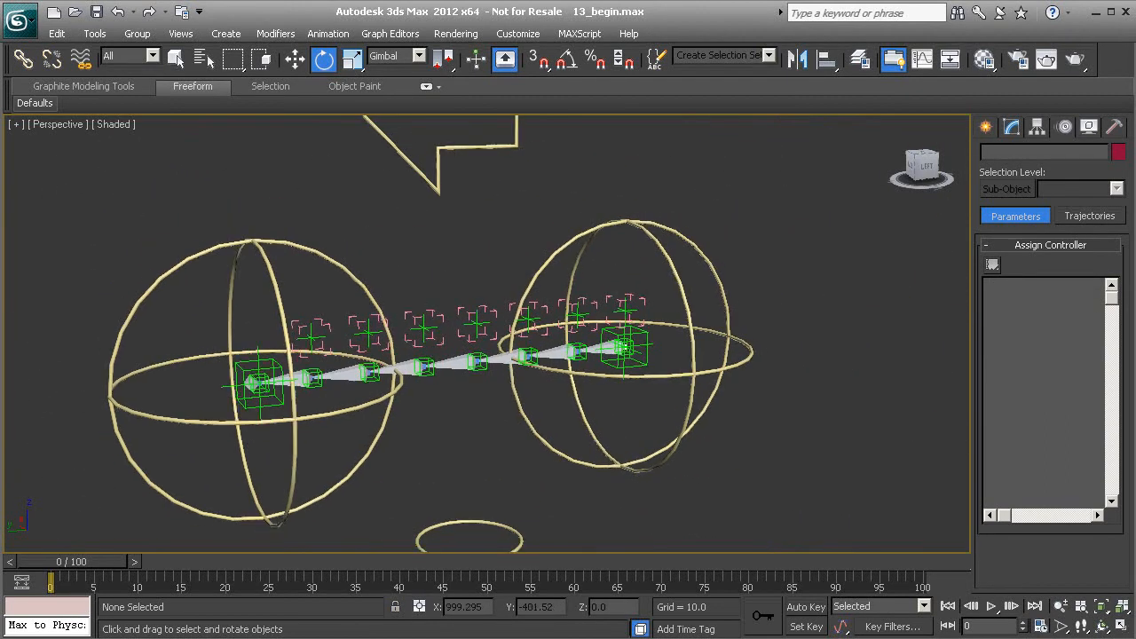
scroll(476, 311, down, 3)
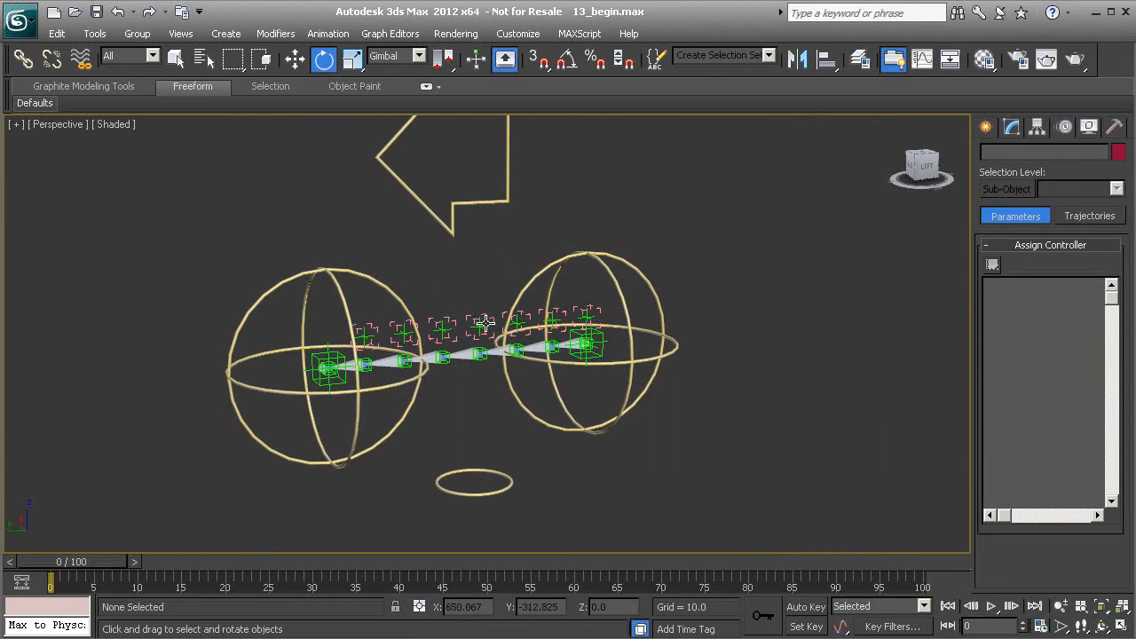